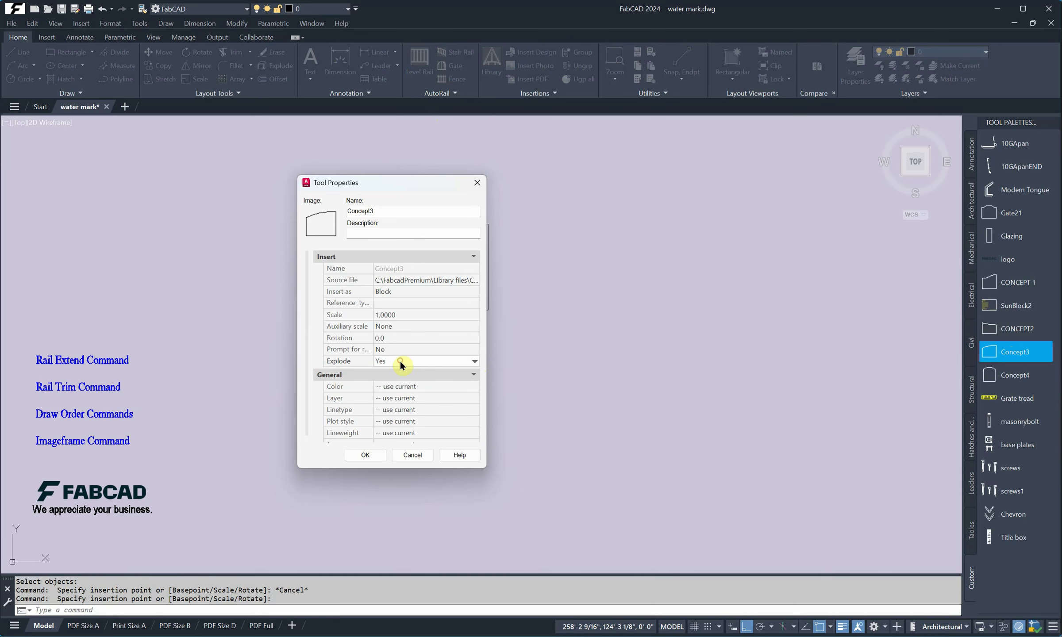
# Step: Apply the Concept3 palette tool's properties with Explode set to Yes
pyautogui.click(365, 455)
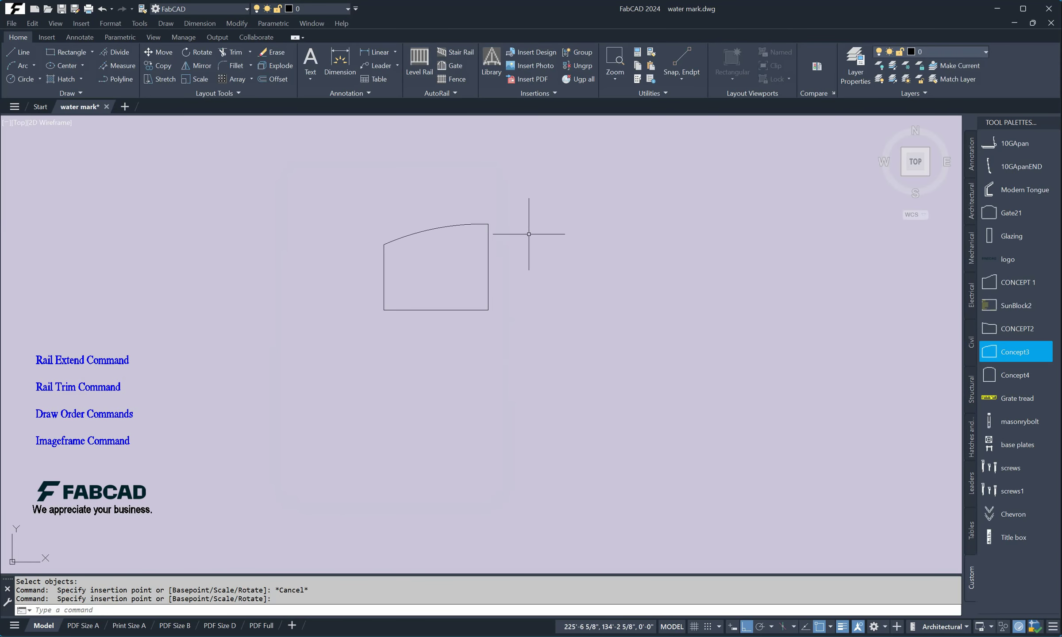
pyautogui.moveTo(536, 220); pyautogui.dragTo(533, 232, button='middle')
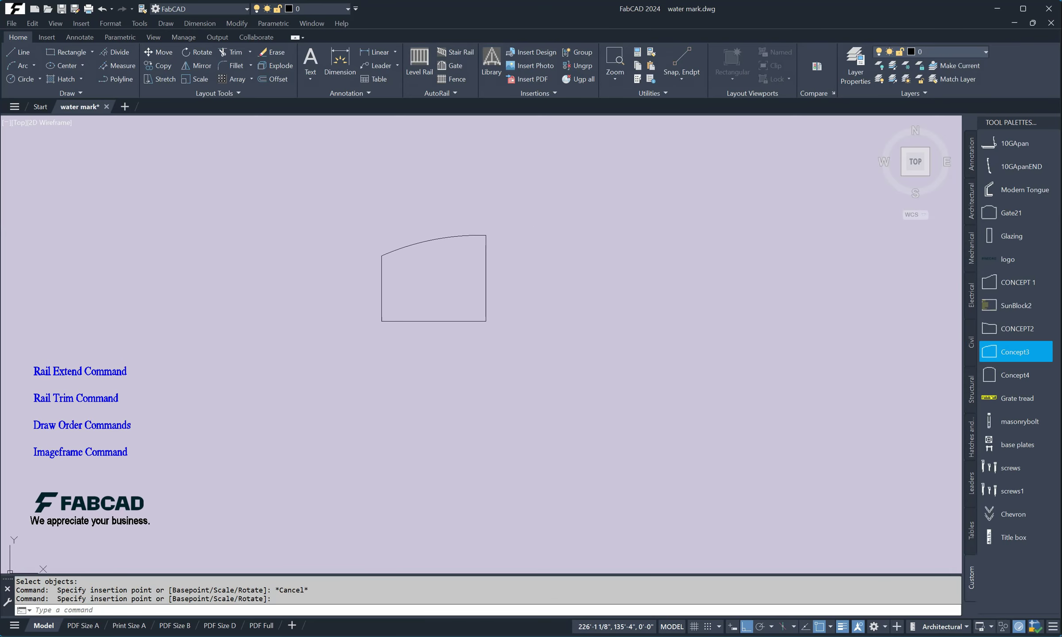
# Step: Start a gate from the 16' Standard Gate template and enable the custom sketch option for a pre-drawn outline
pyautogui.click(453, 65)
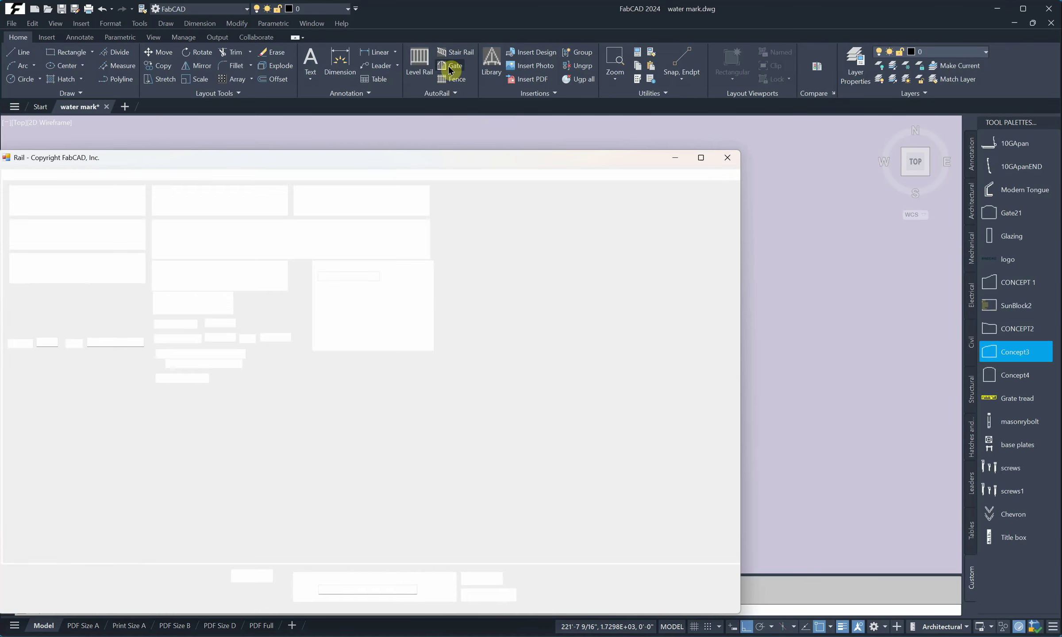
pyautogui.click(116, 176)
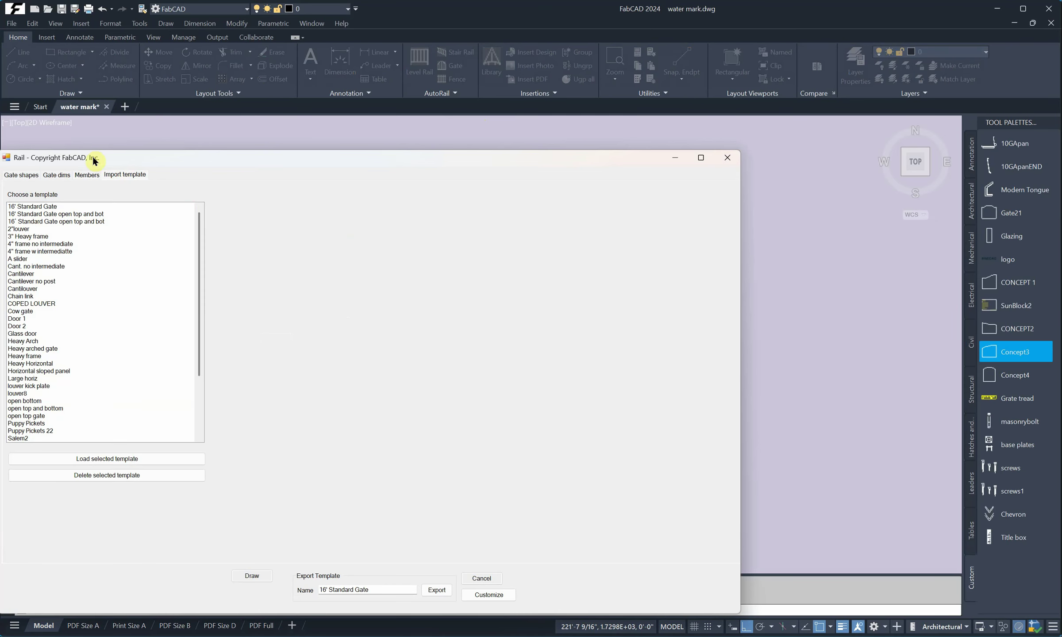
pyautogui.click(149, 458)
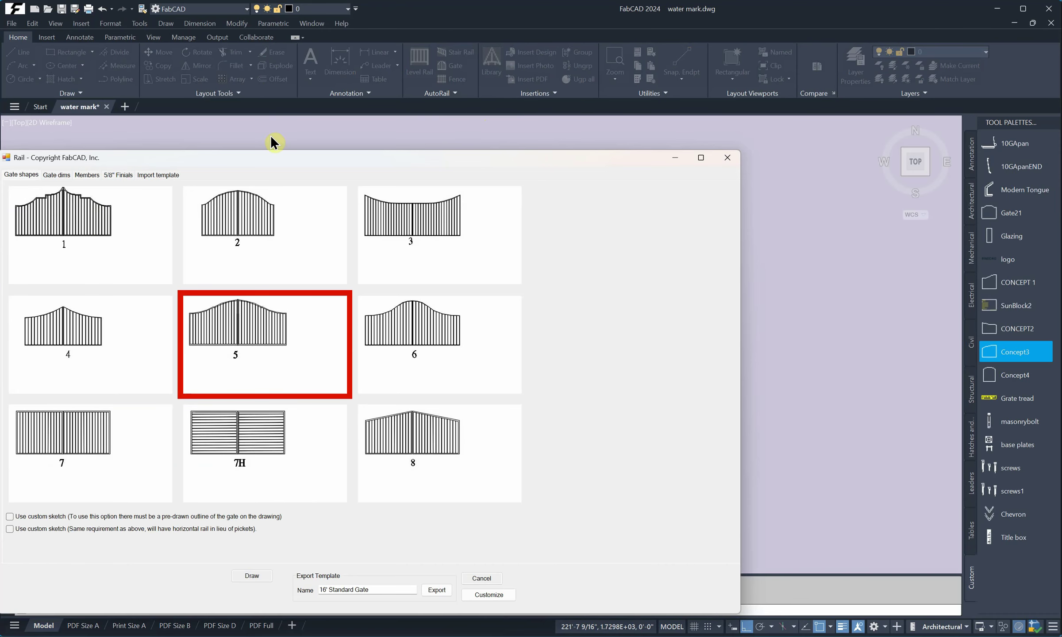
pyautogui.click(9, 516)
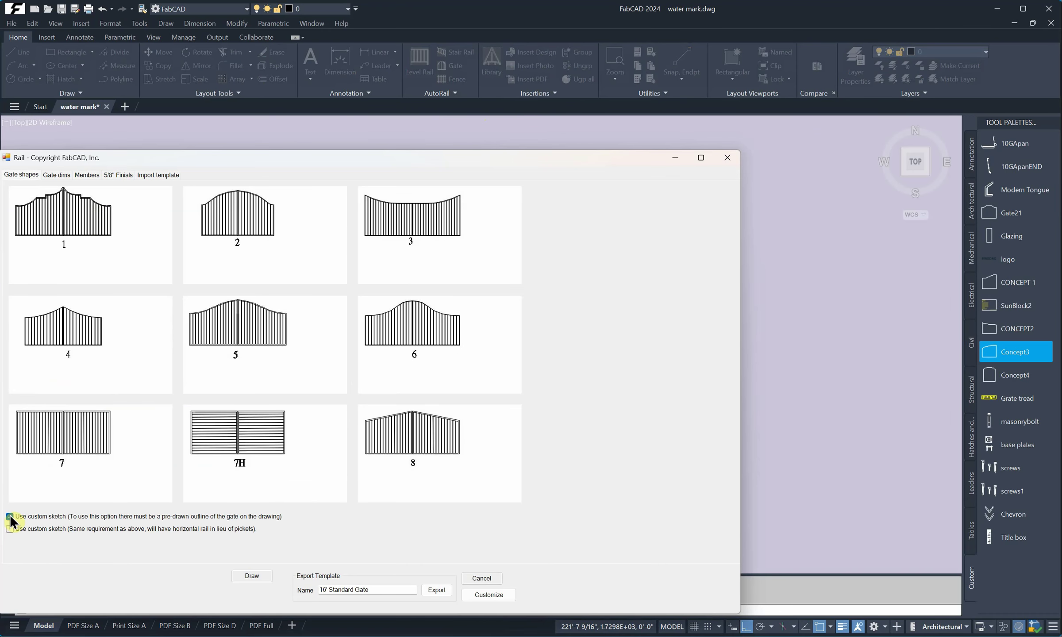
# Step: Clear dimension A in the gate dimensions
pyautogui.click(67, 175)
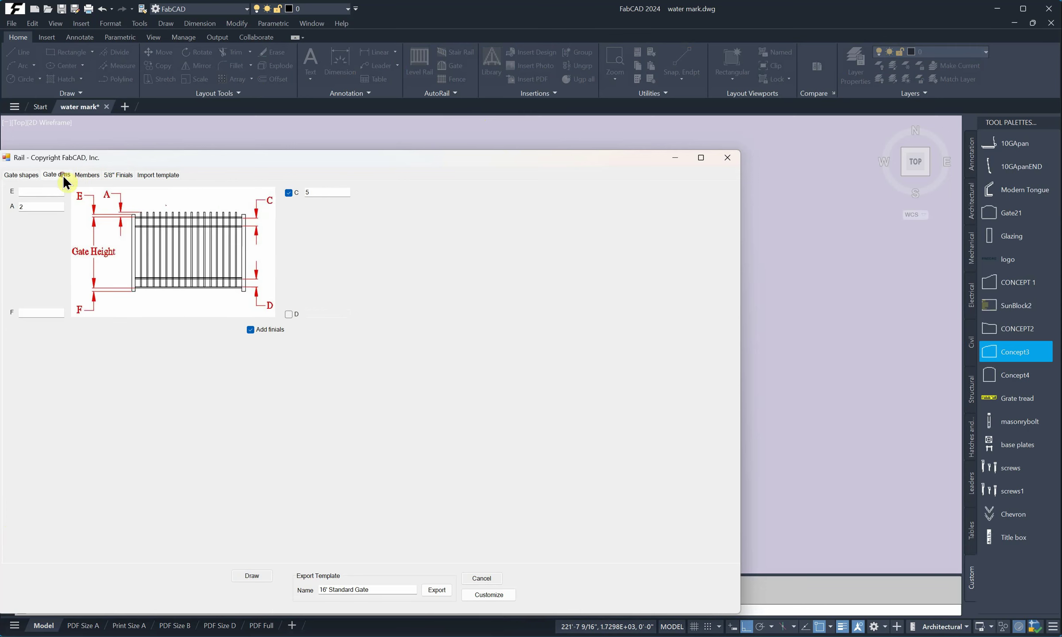
pyautogui.doubleClick(39, 207)
pyautogui.press('BackSpace')
# Step: Set the gate's top rail to 1-1/2" square tube with the wall thickness marked N/A
pyautogui.click(84, 173)
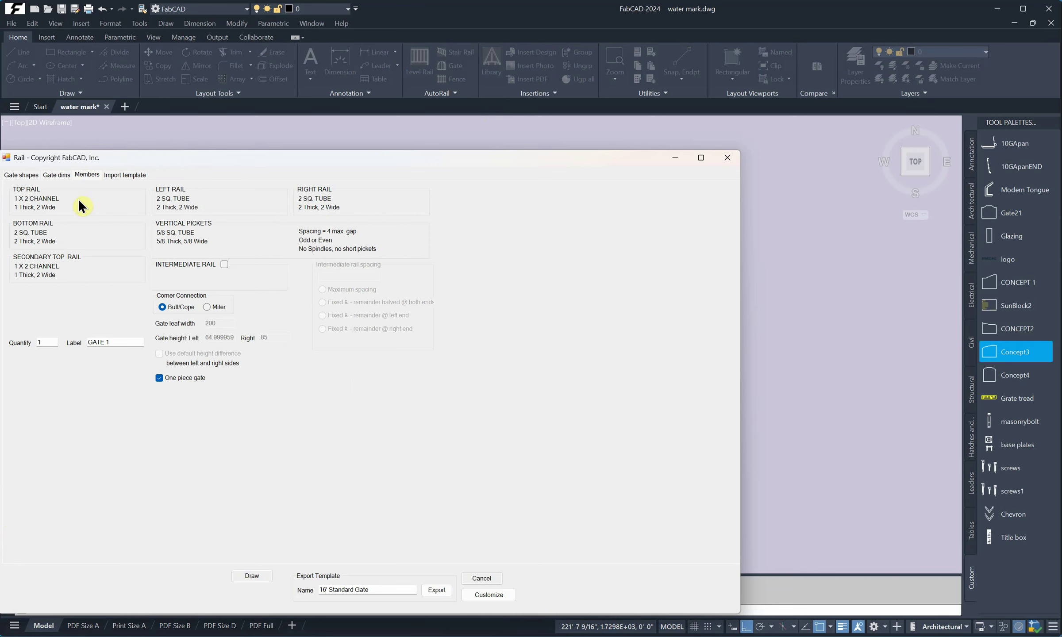
pyautogui.click(78, 198)
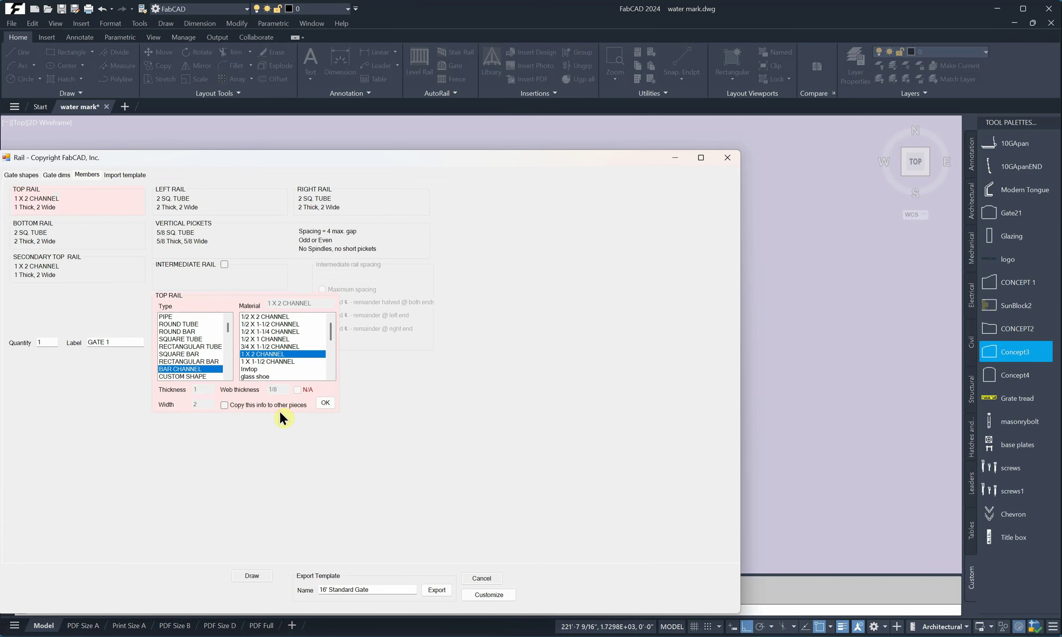
pyautogui.click(185, 339)
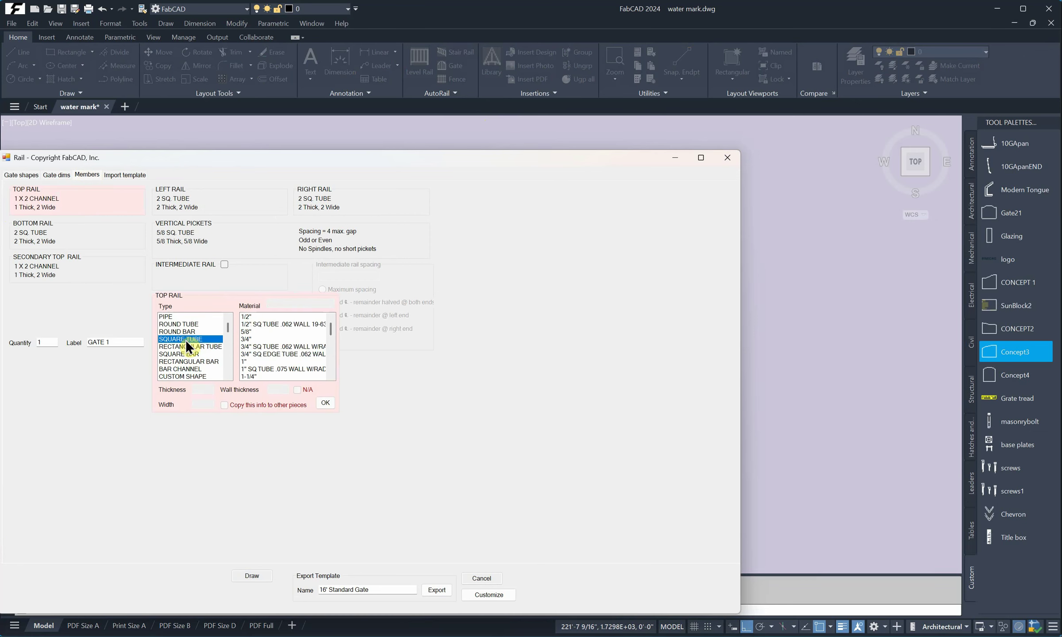
pyautogui.scroll(-2, 330, 331)
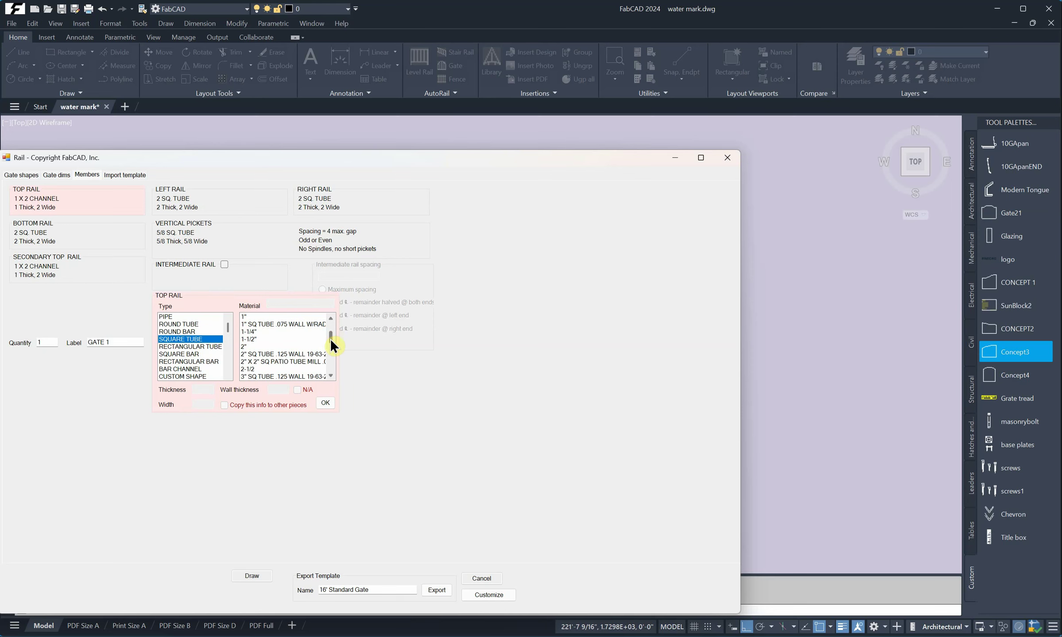
pyautogui.click(255, 339)
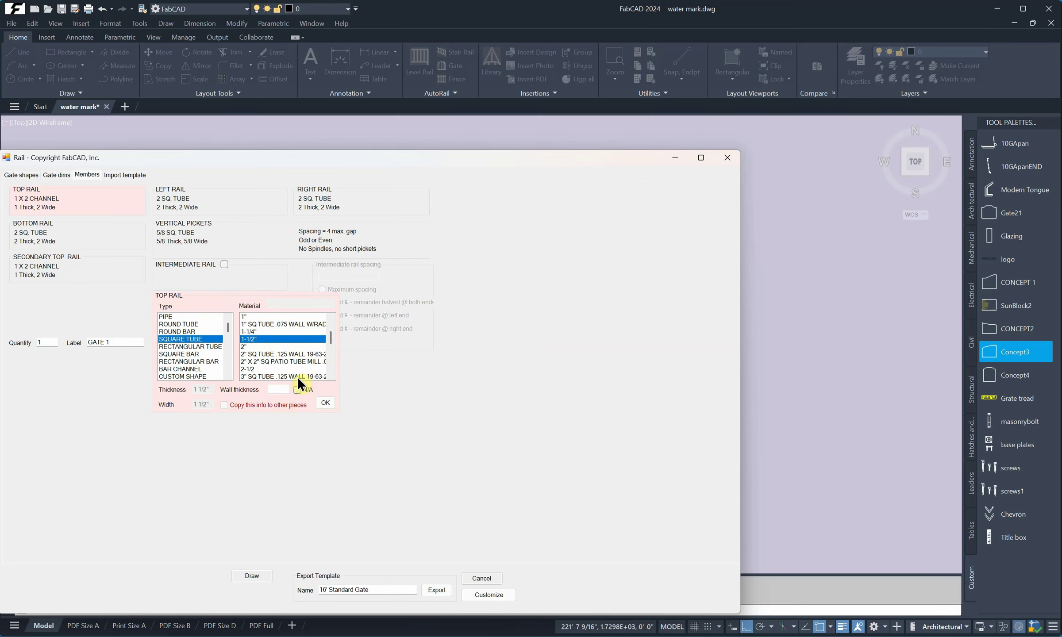
pyautogui.click(297, 389)
# Step: Copy the top rail's material to the left, right, bottom and secondary top rails, and accept the rail settings
pyautogui.click(225, 405)
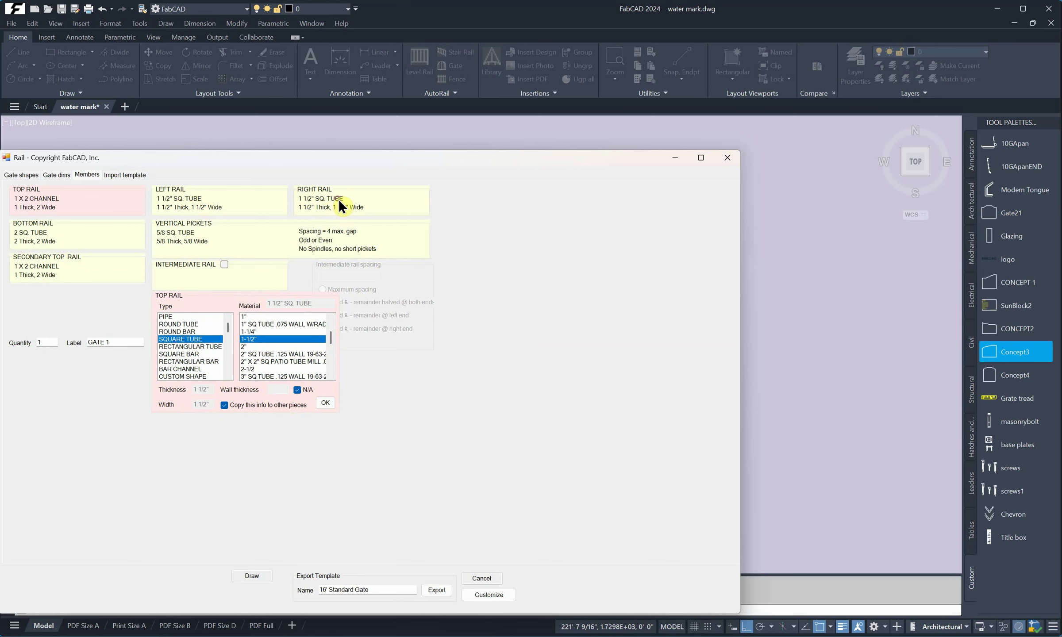
pyautogui.click(82, 227)
pyautogui.click(79, 268)
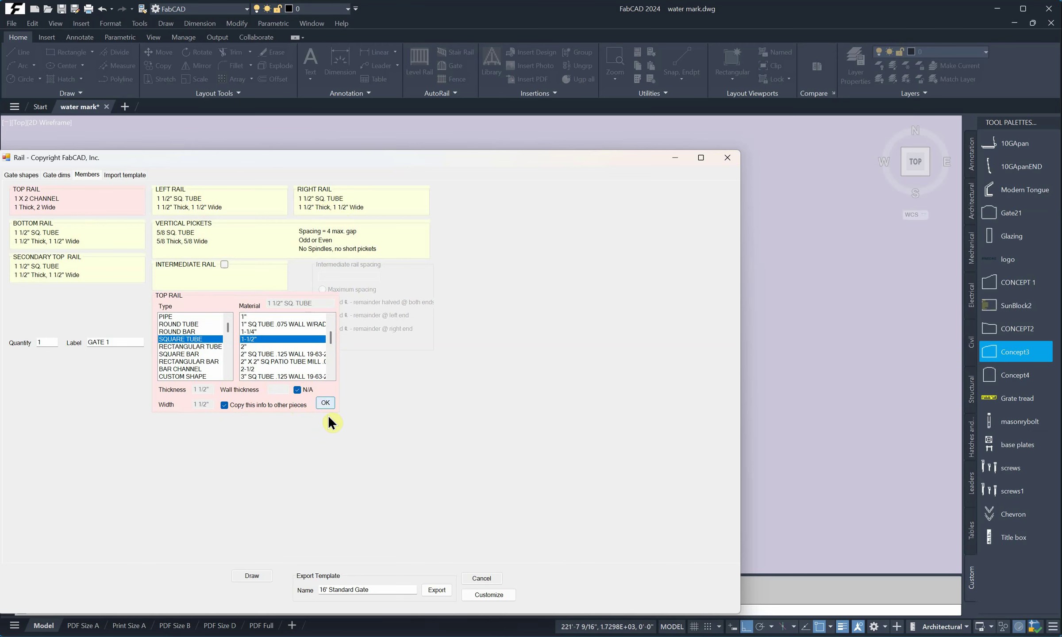
pyautogui.click(325, 402)
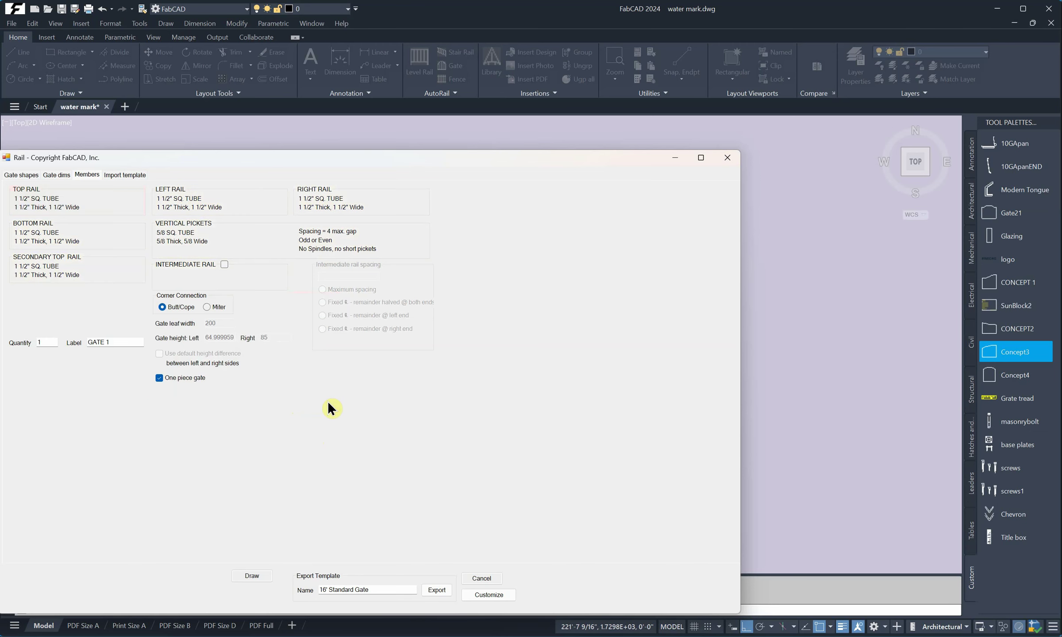
# Step: Configure the vertical pickets to stop at the secondary top rail and use an odd number of pickets
pyautogui.click(205, 232)
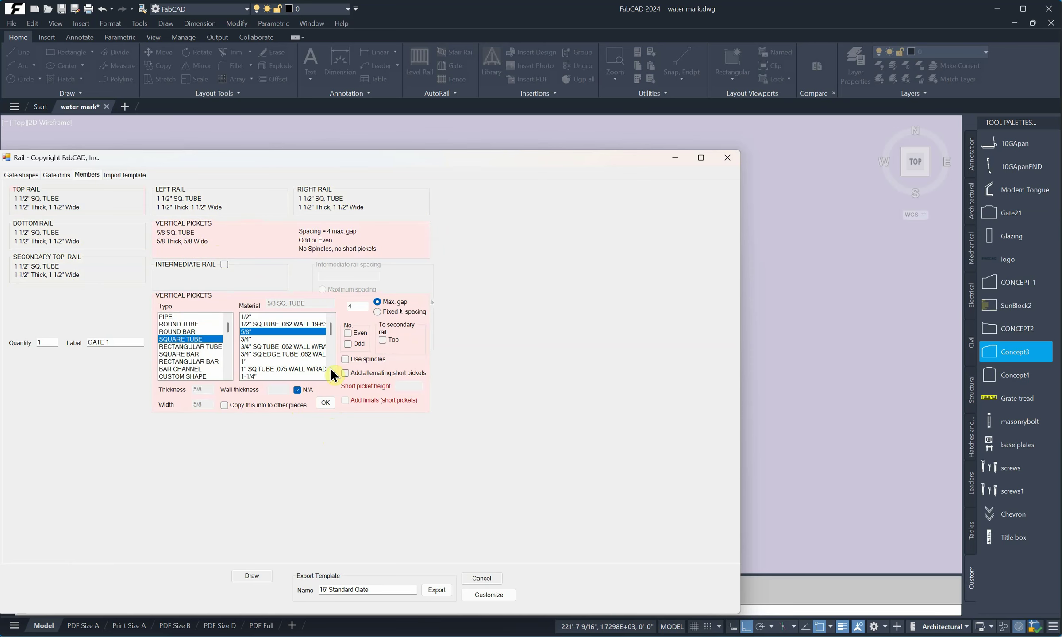
pyautogui.click(382, 340)
pyautogui.click(348, 343)
pyautogui.click(325, 403)
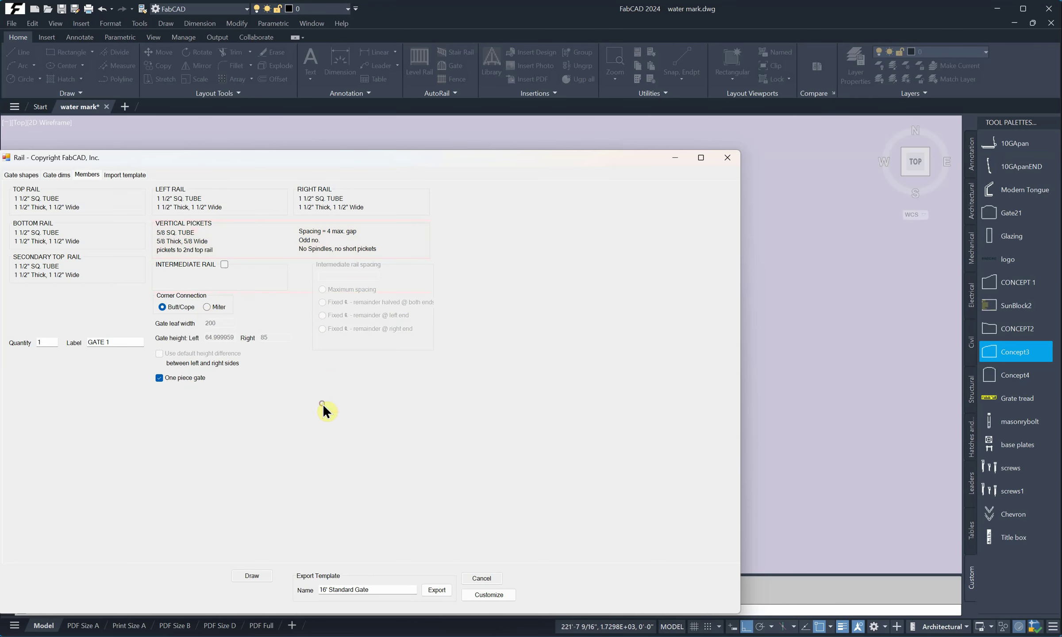
# Step: Choose mitered corner connections and draw the gate from the arched-top outline in the drawing
pyautogui.click(206, 307)
pyautogui.click(252, 575)
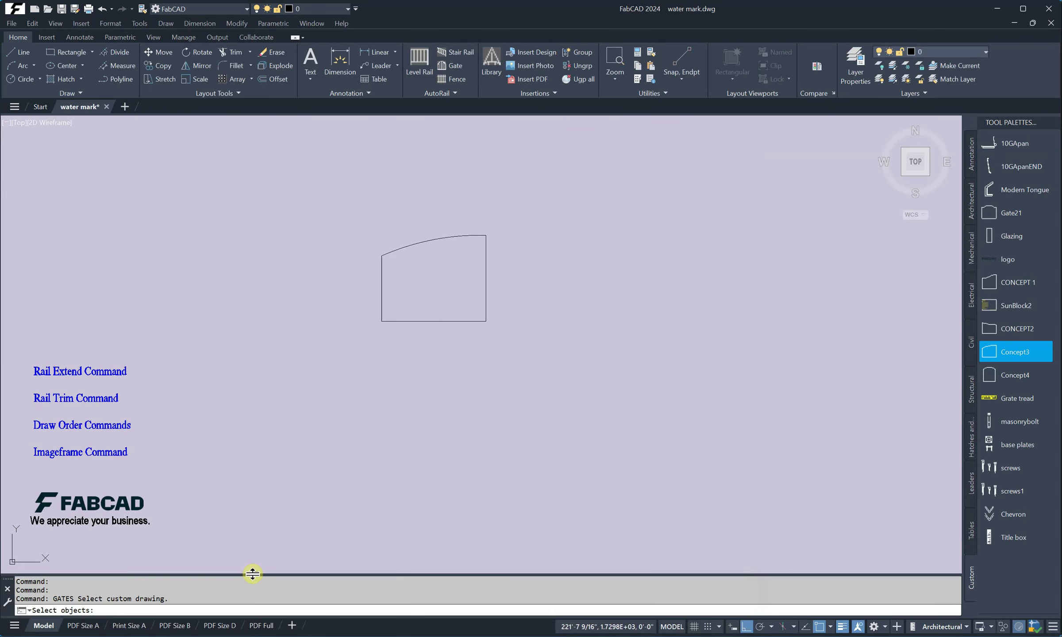
pyautogui.click(344, 233)
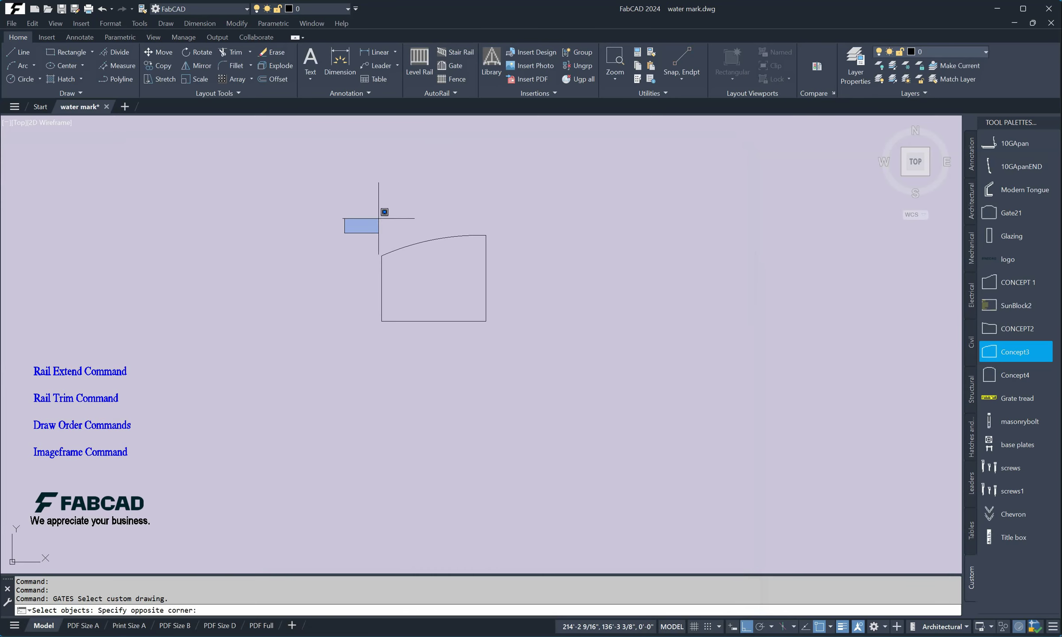
pyautogui.click(528, 337)
pyautogui.press('Return')
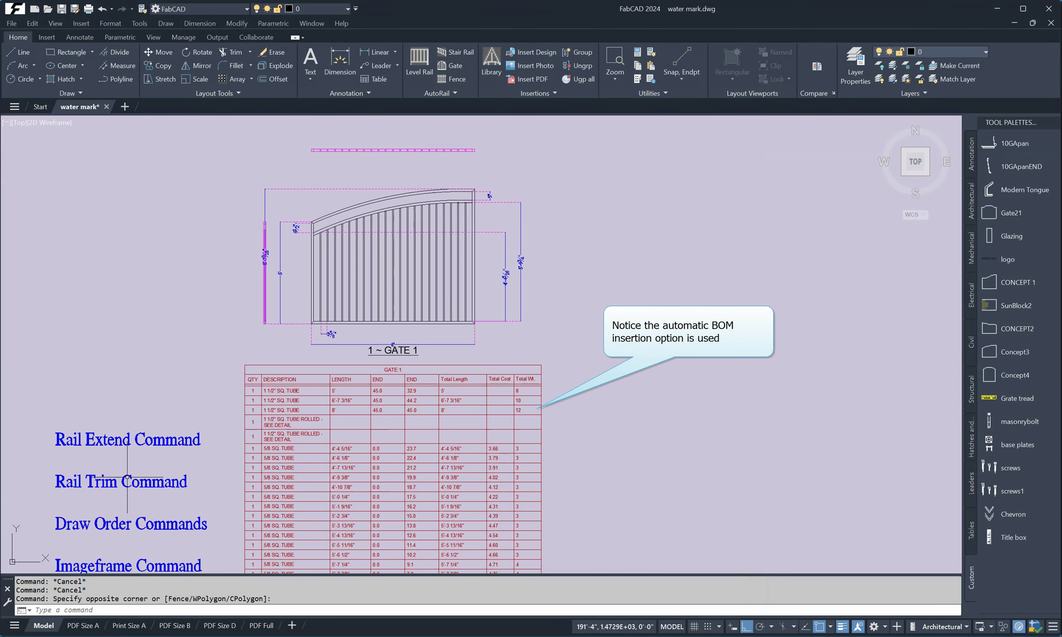
pyautogui.click(19, 388)
pyautogui.click(211, 476)
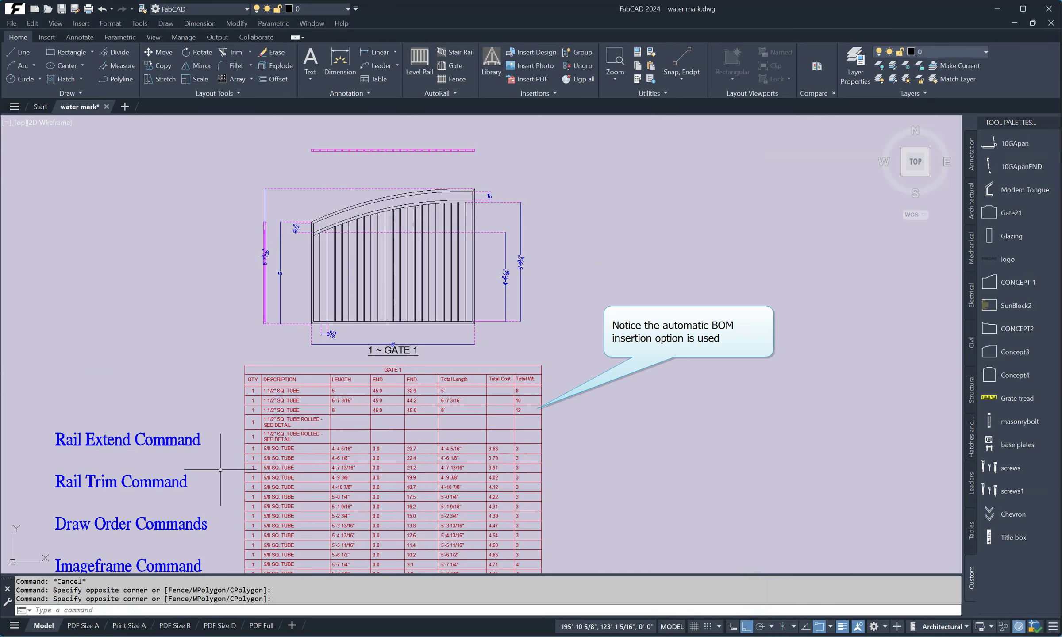
pyautogui.click(45, 407)
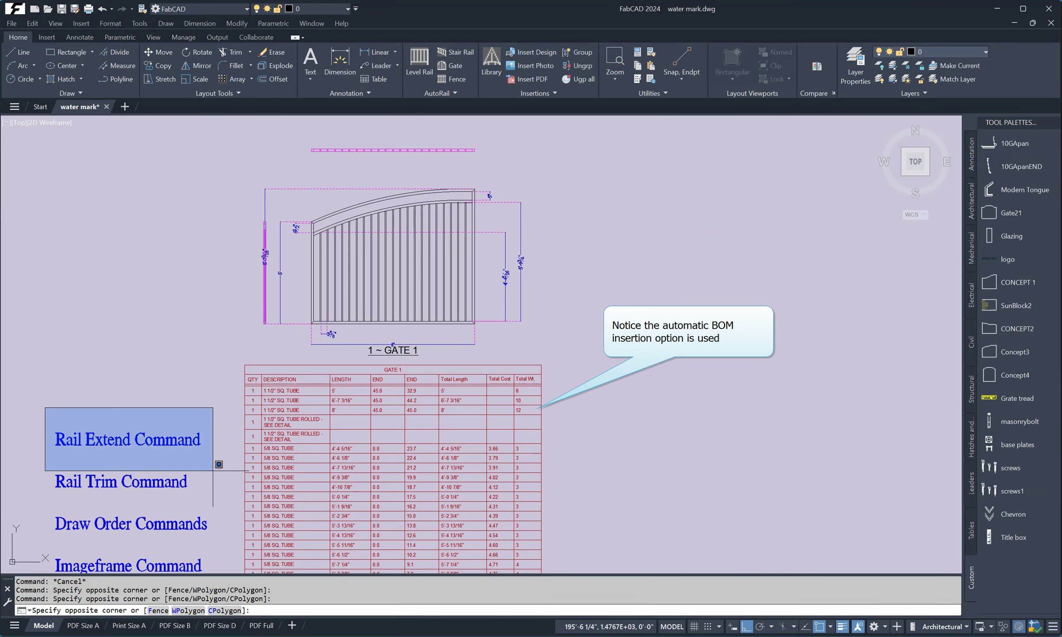
pyautogui.click(206, 467)
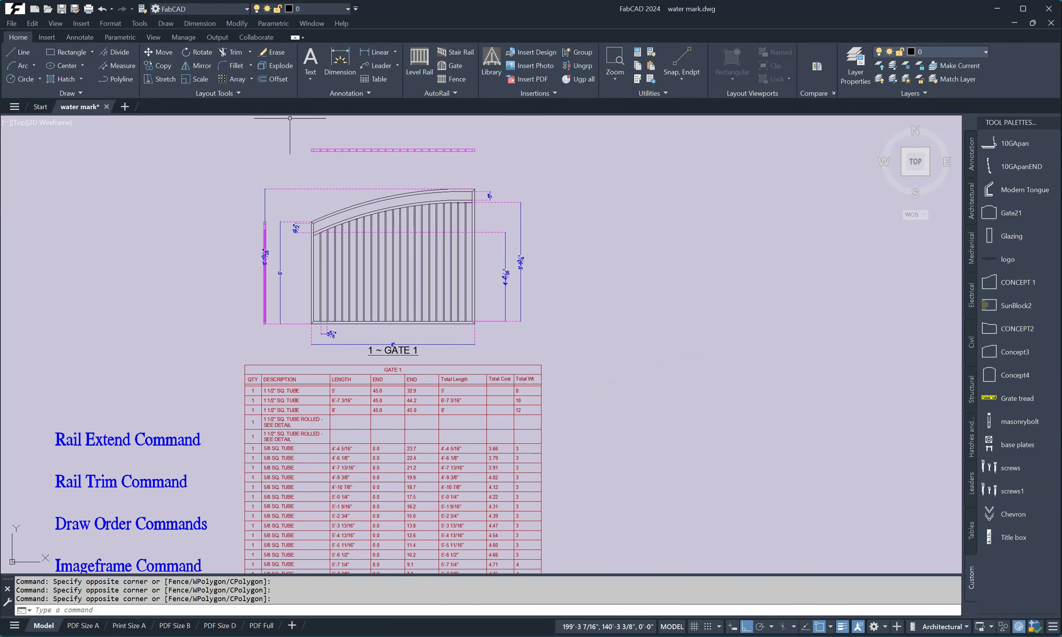
# Step: Use Rail Extend to extend the first, third, fifth, seventh and ninth pickets from the left to the top rail's lower edge
pyautogui.click(456, 92)
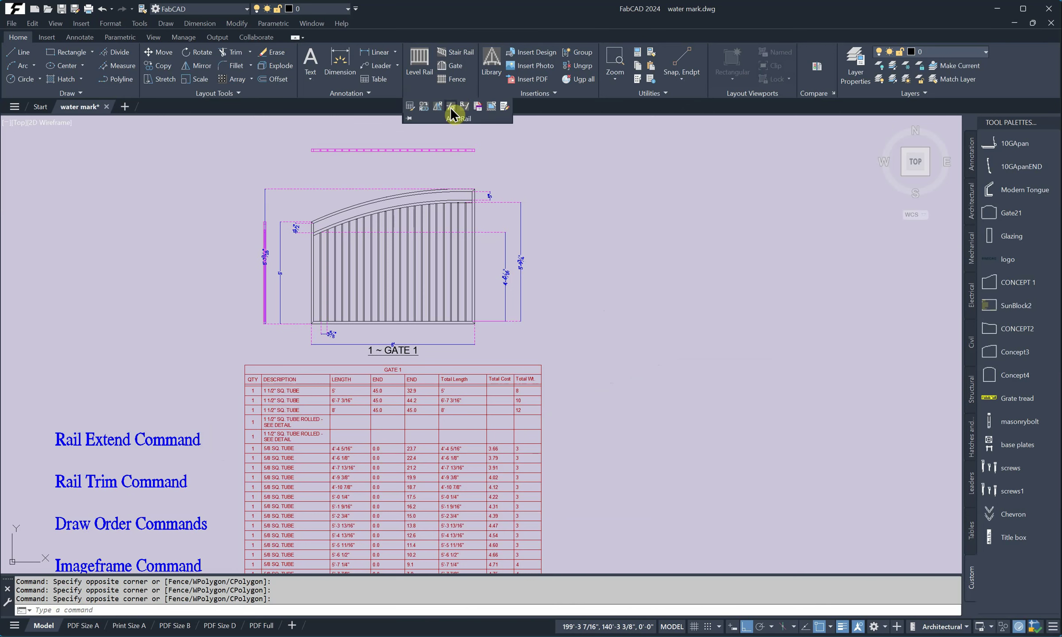
pyautogui.click(449, 108)
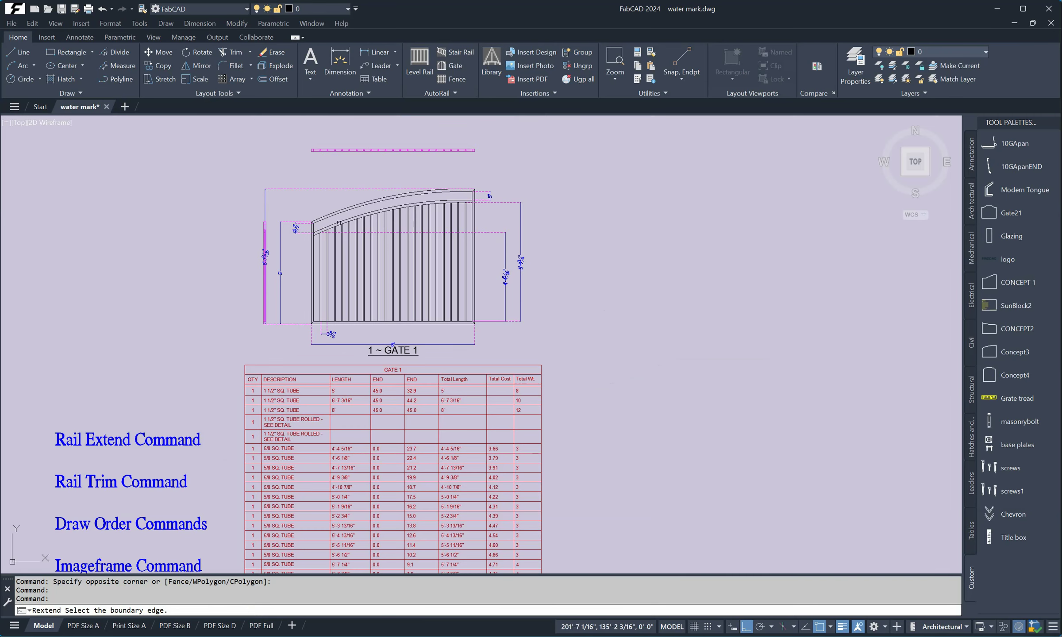
pyautogui.click(355, 208)
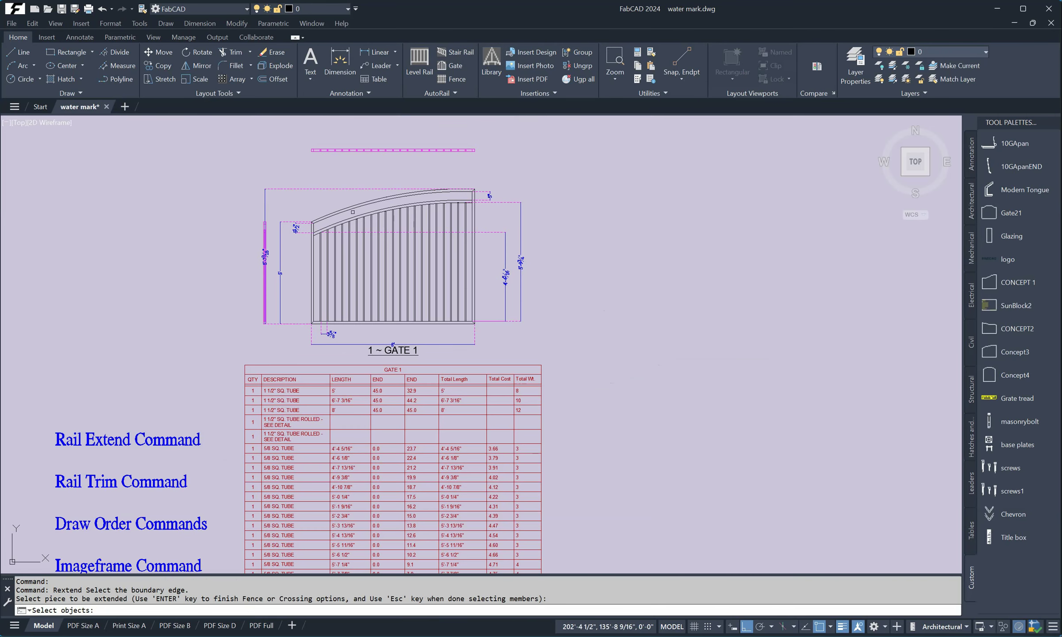
pyautogui.scroll(6, 328, 231)
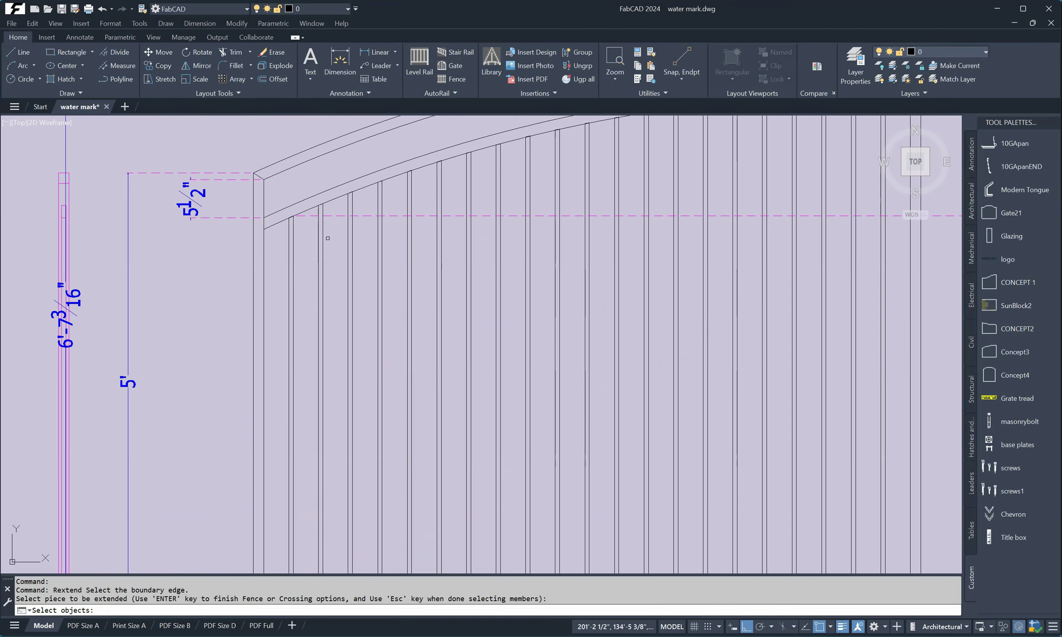
pyautogui.click(292, 273)
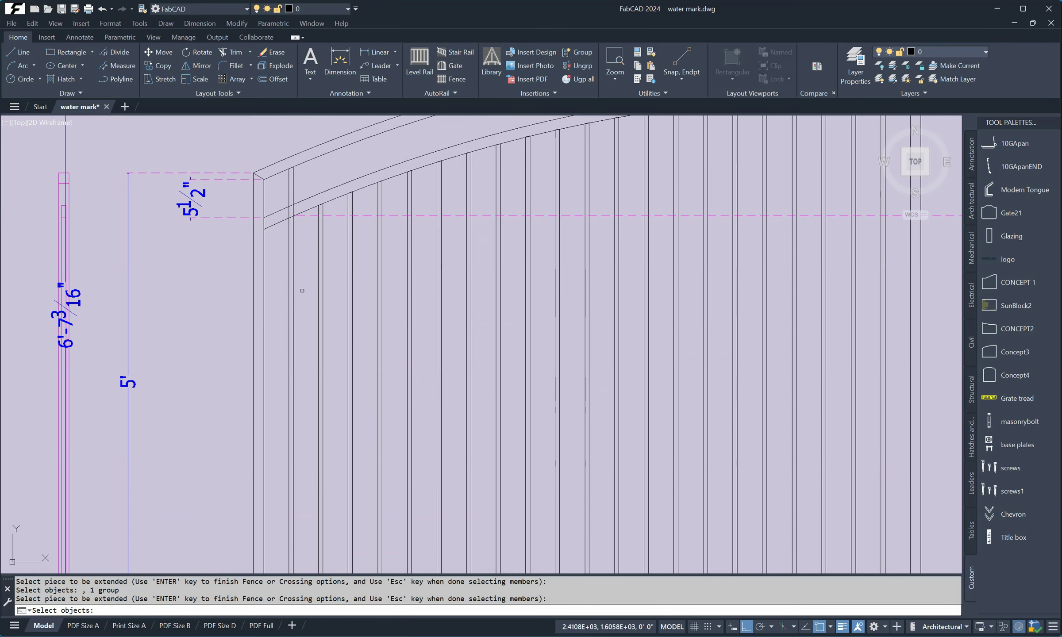
pyautogui.click(350, 250)
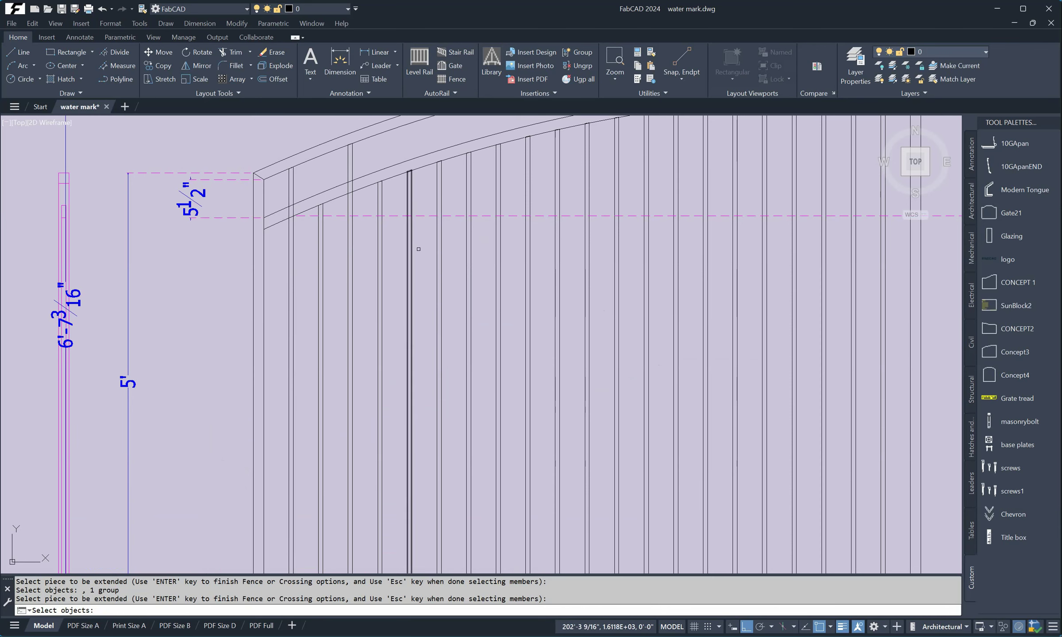
pyautogui.click(411, 250)
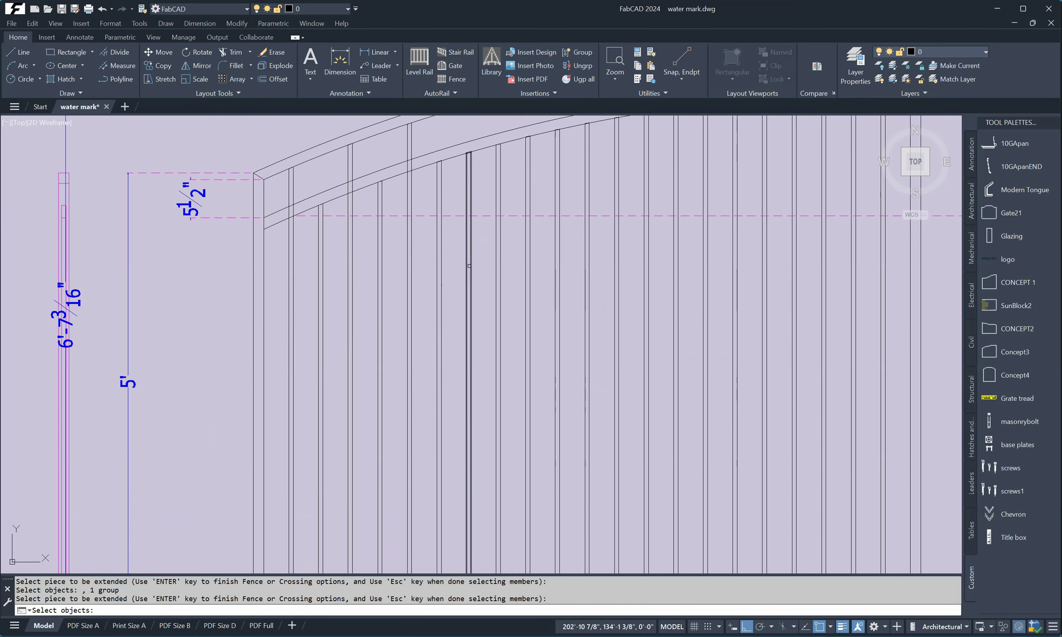
pyautogui.click(468, 260)
pyautogui.click(472, 264)
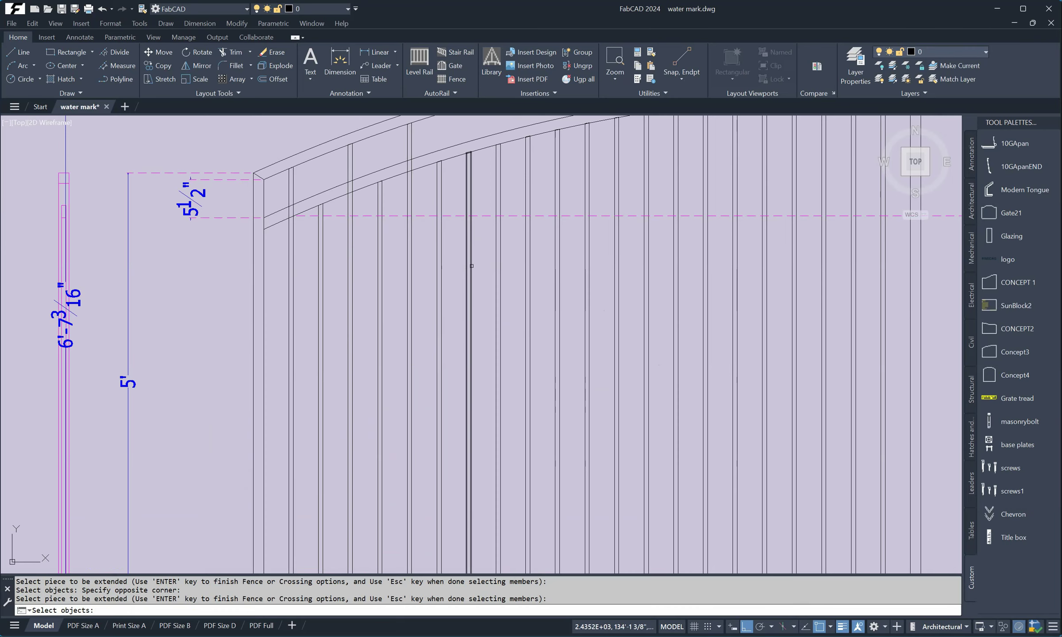
pyautogui.click(529, 278)
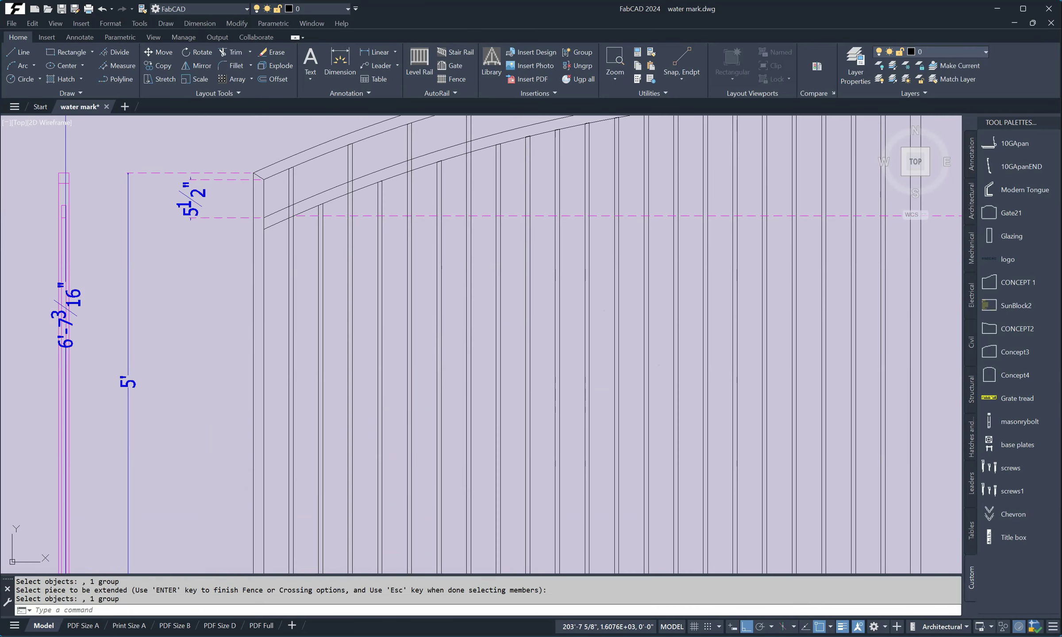
# Step: Extend the eleventh, thirteenth, fifteenth, seventeenth, nineteenth and twenty-first pickets from the left to the top rail's lower edge
pyautogui.moveTo(542, 278); pyautogui.dragTo(384, 334, button='middle')
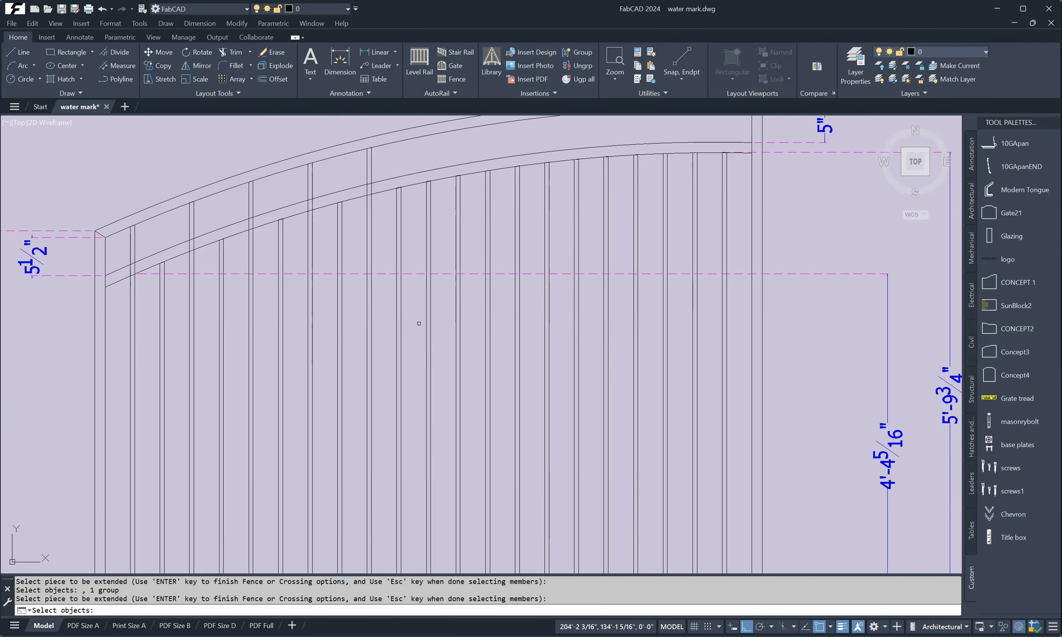
pyautogui.click(428, 310)
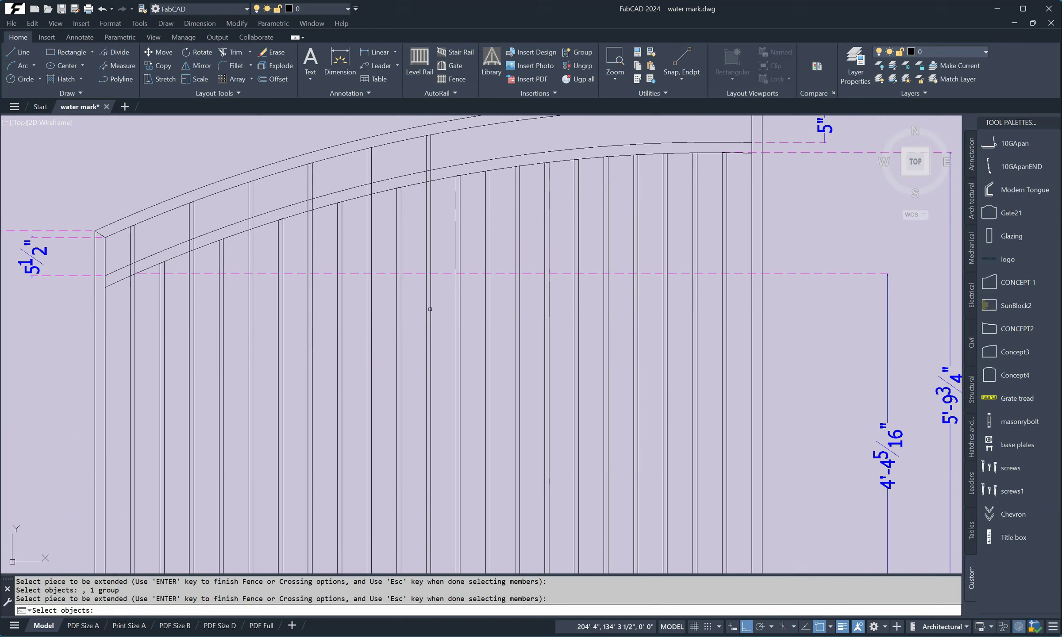
pyautogui.click(489, 304)
pyautogui.click(544, 304)
pyautogui.click(605, 305)
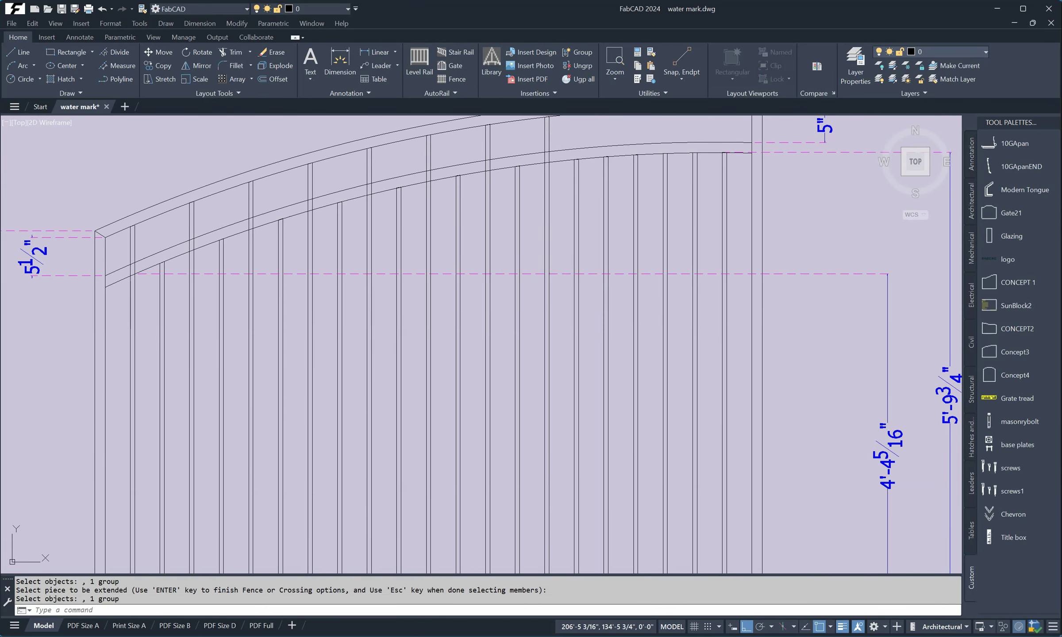
pyautogui.click(665, 303)
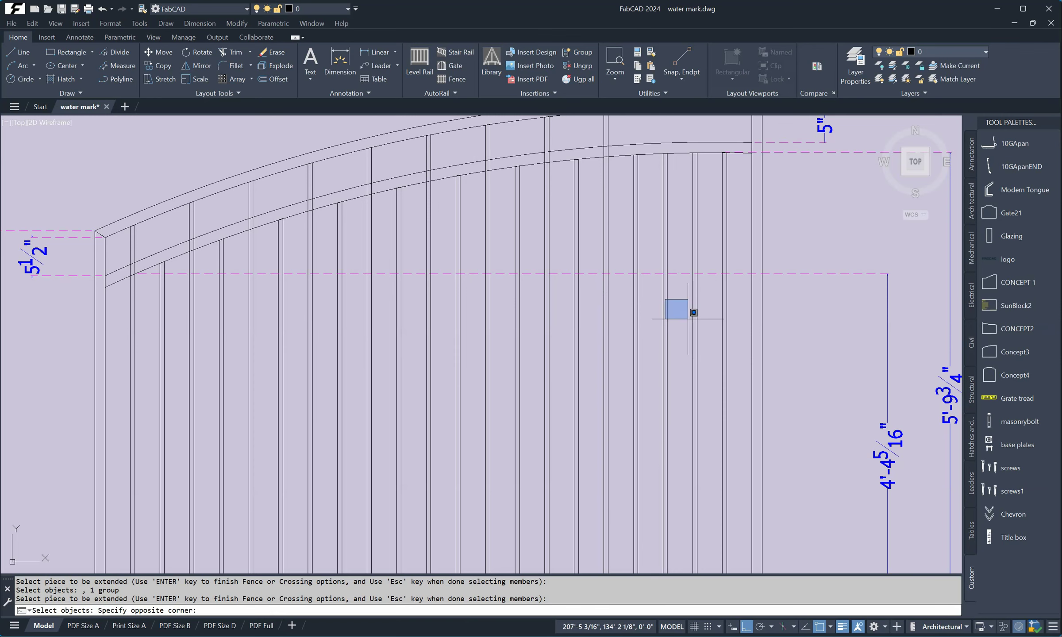
pyautogui.click(671, 322)
pyautogui.click(666, 321)
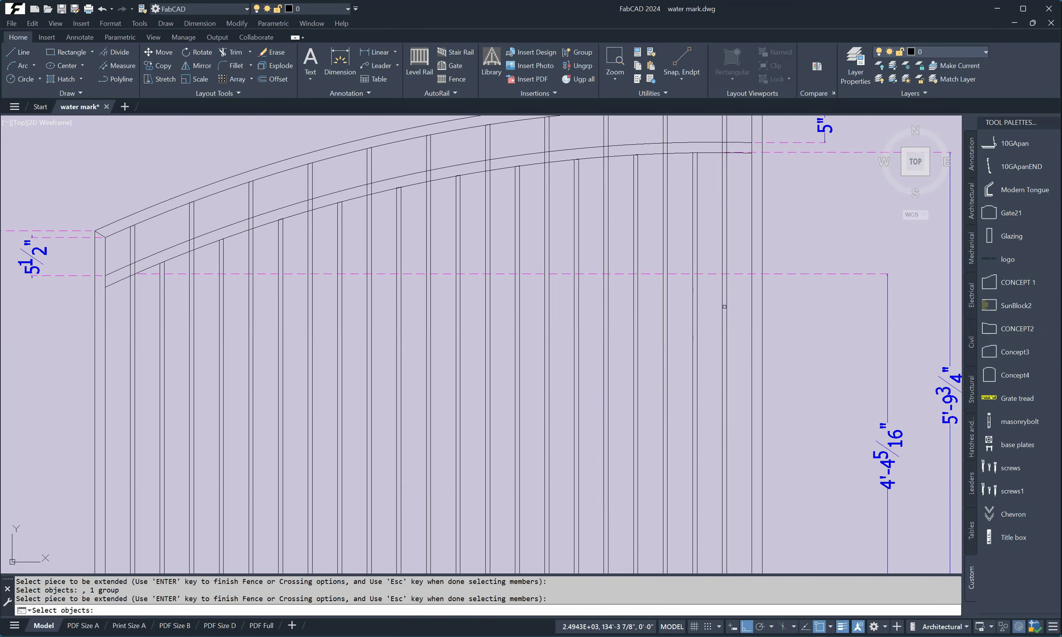
pyautogui.scroll(-6, 741, 307)
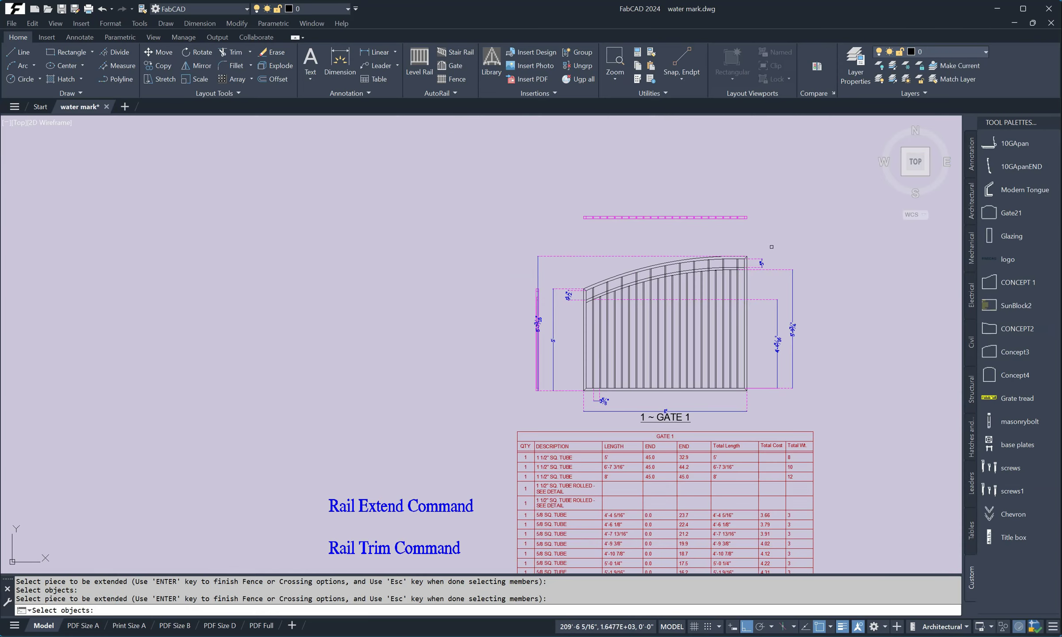
pyautogui.press('Escape')
# Step: Use Rail Trim's Mid option with the secondary top rail's lower and upper edges as boundaries to trim the rightmost picket between them
pyautogui.scroll(4, 743, 261)
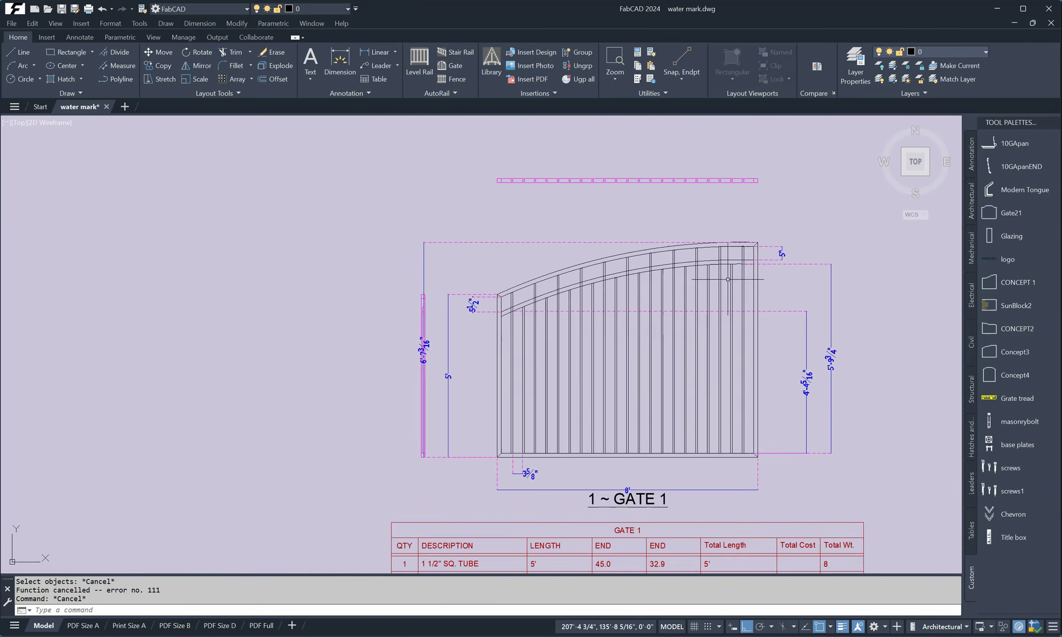
pyautogui.moveTo(711, 270); pyautogui.dragTo(697, 260, button='middle')
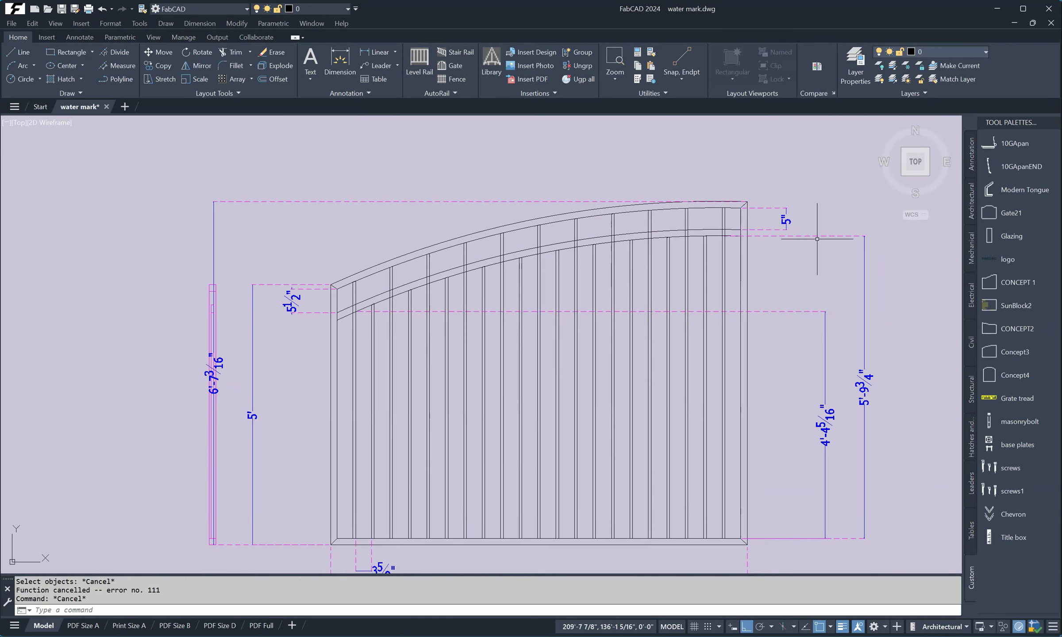
pyautogui.moveTo(817, 237); pyautogui.dragTo(760, 238, button='middle')
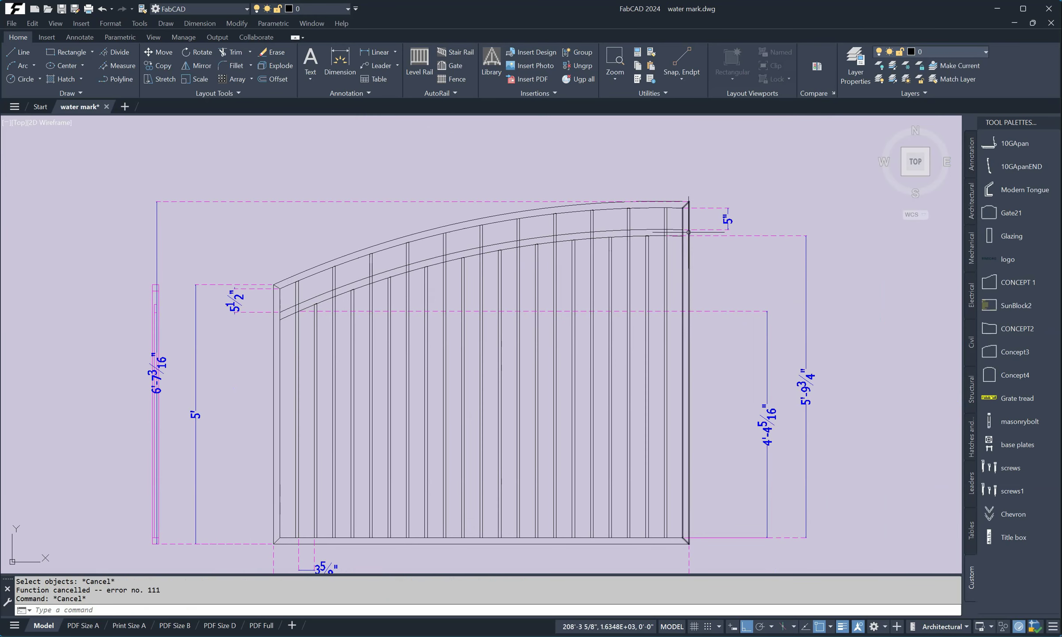
pyautogui.scroll(2, 688, 236)
pyautogui.scroll(-2, 684, 174)
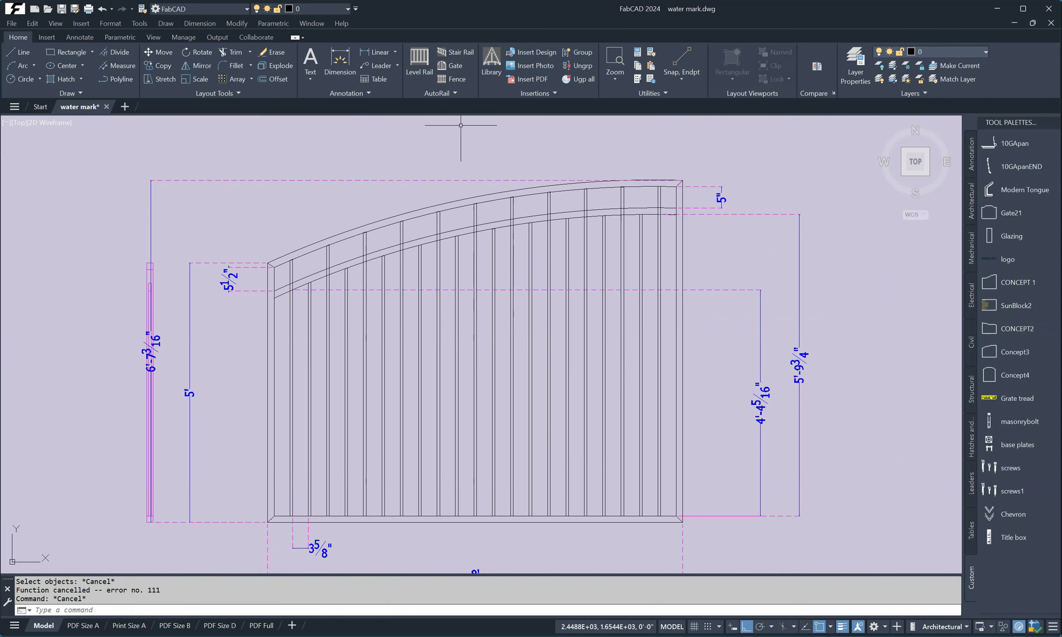
pyautogui.click(457, 95)
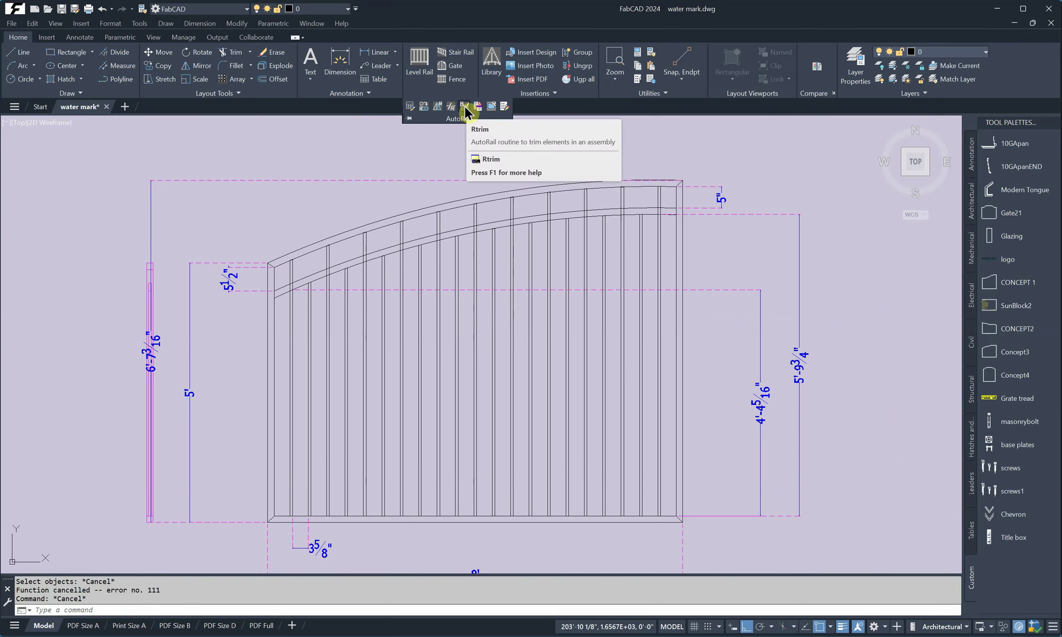
pyautogui.click(464, 107)
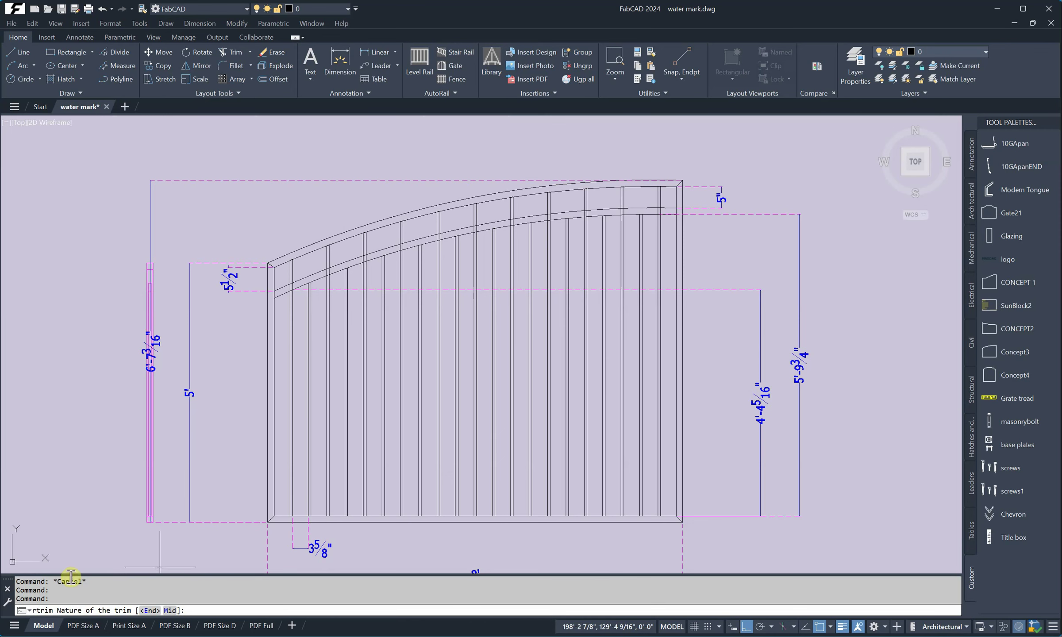
pyautogui.click(171, 610)
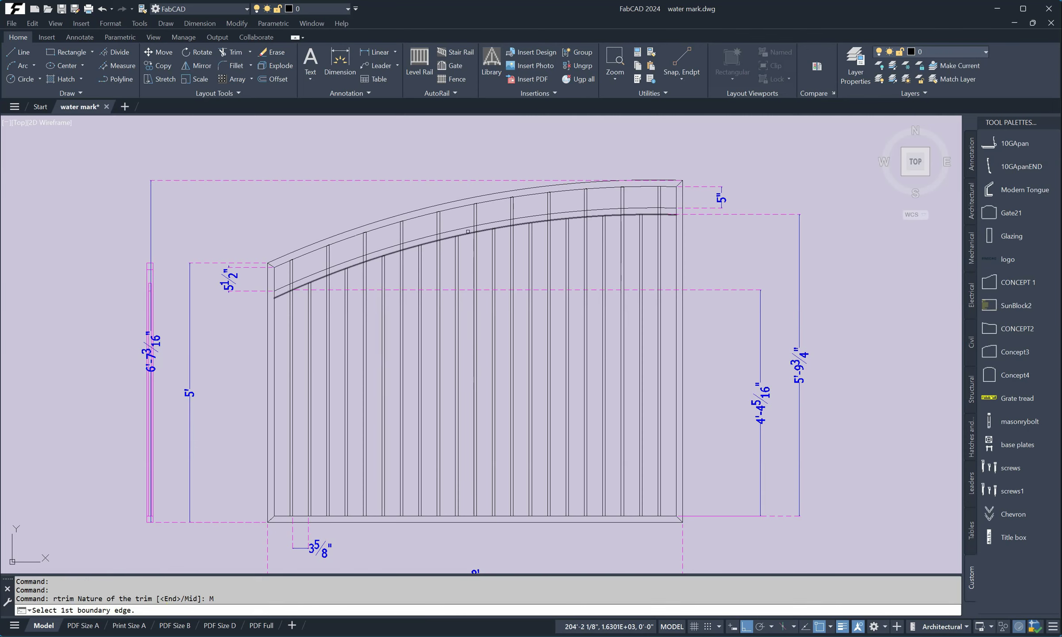
pyautogui.click(467, 234)
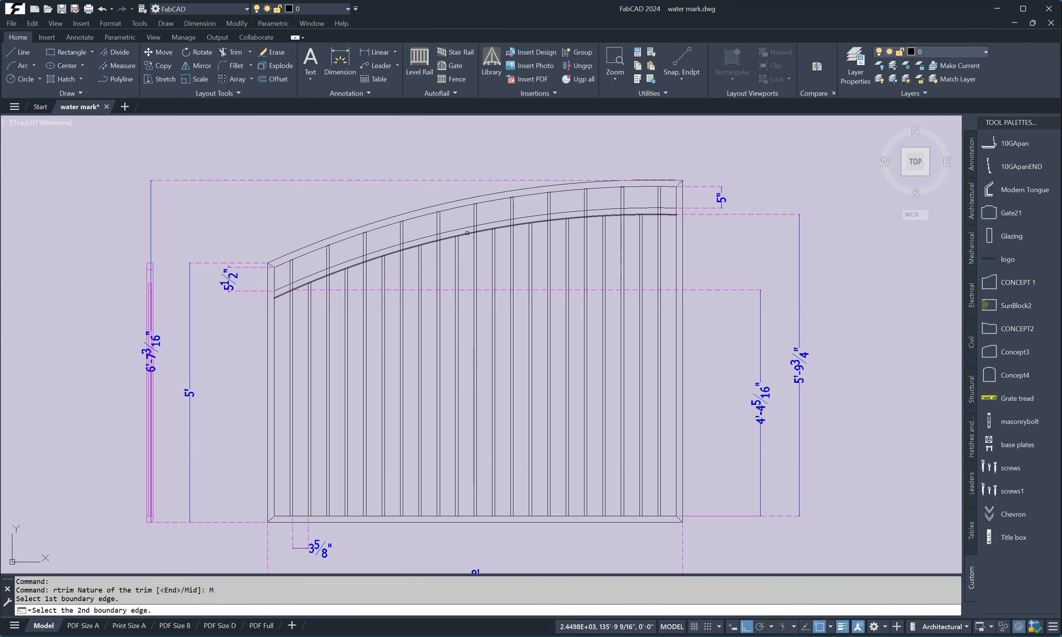
pyautogui.click(463, 228)
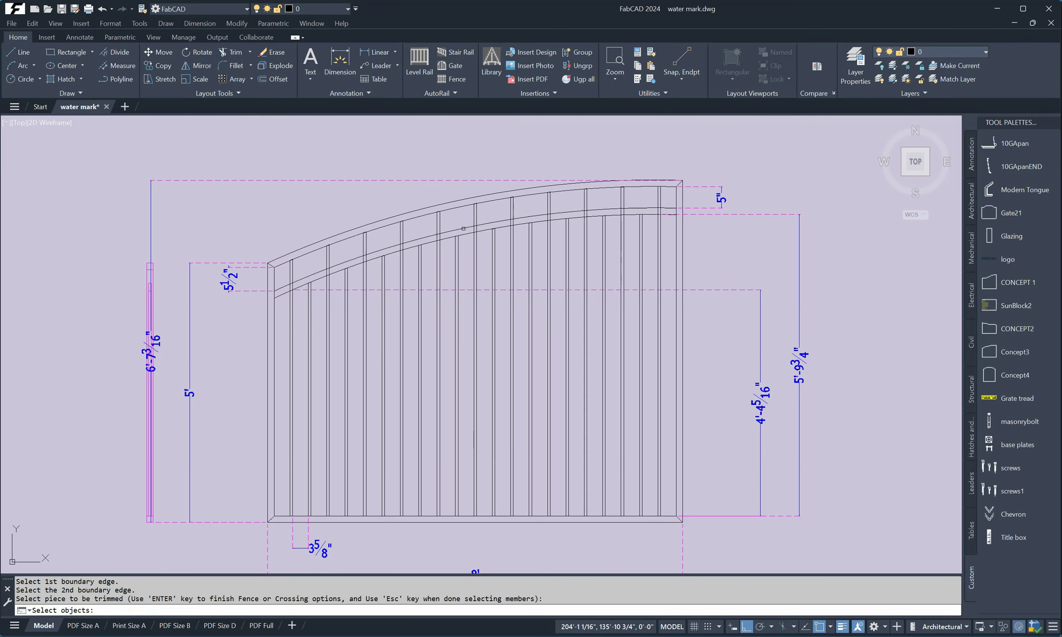
pyautogui.scroll(2, 659, 211)
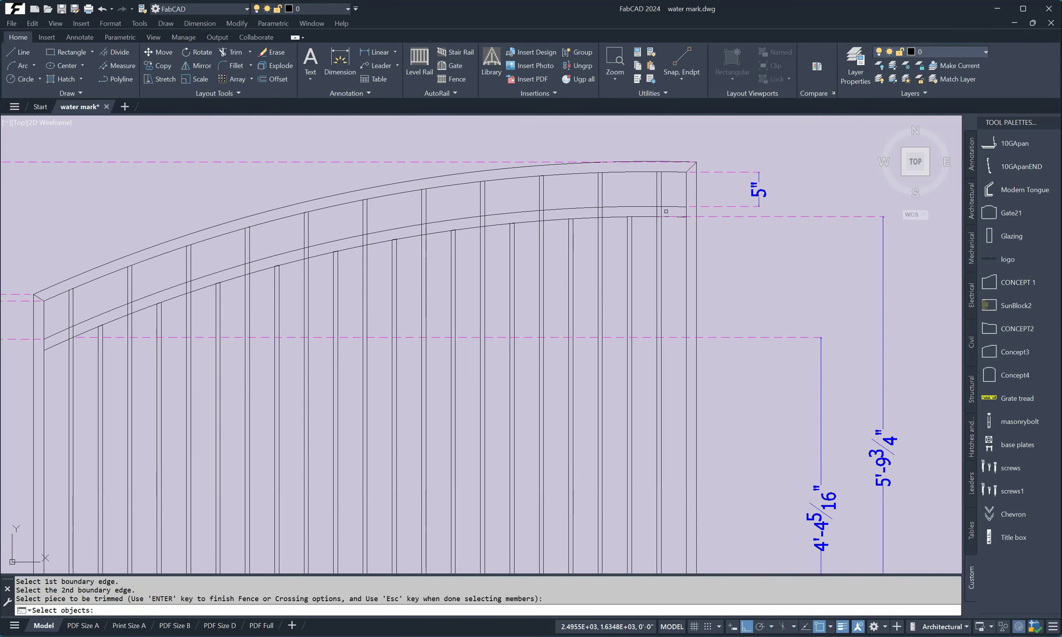
pyautogui.click(661, 213)
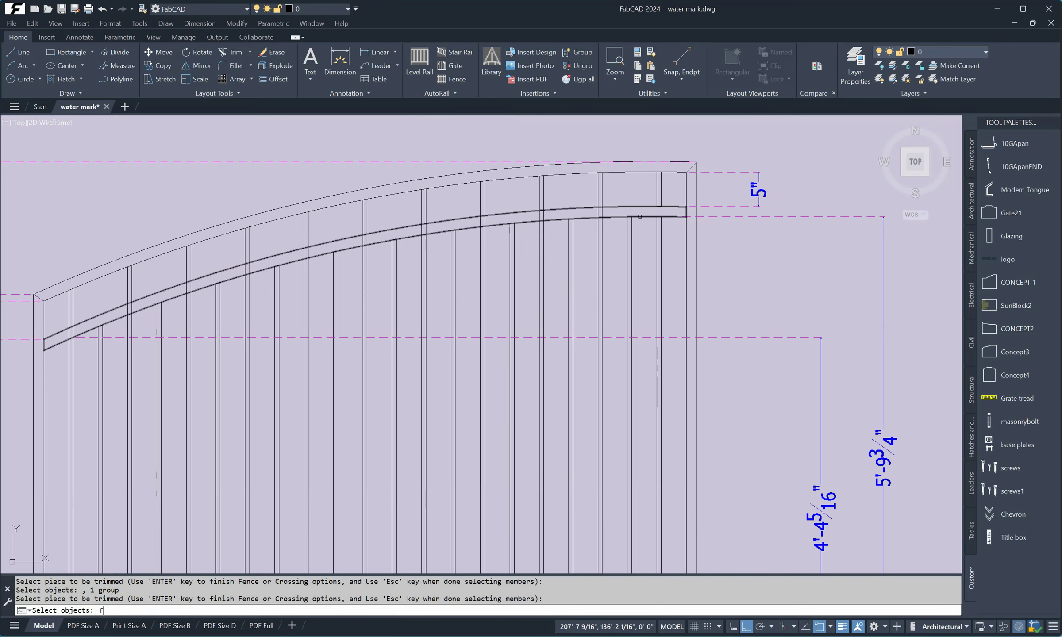
# Step: Trim the other ten extended pickets out of the secondary top rail with a fence selection running along inside the rail
pyautogui.press('Return')
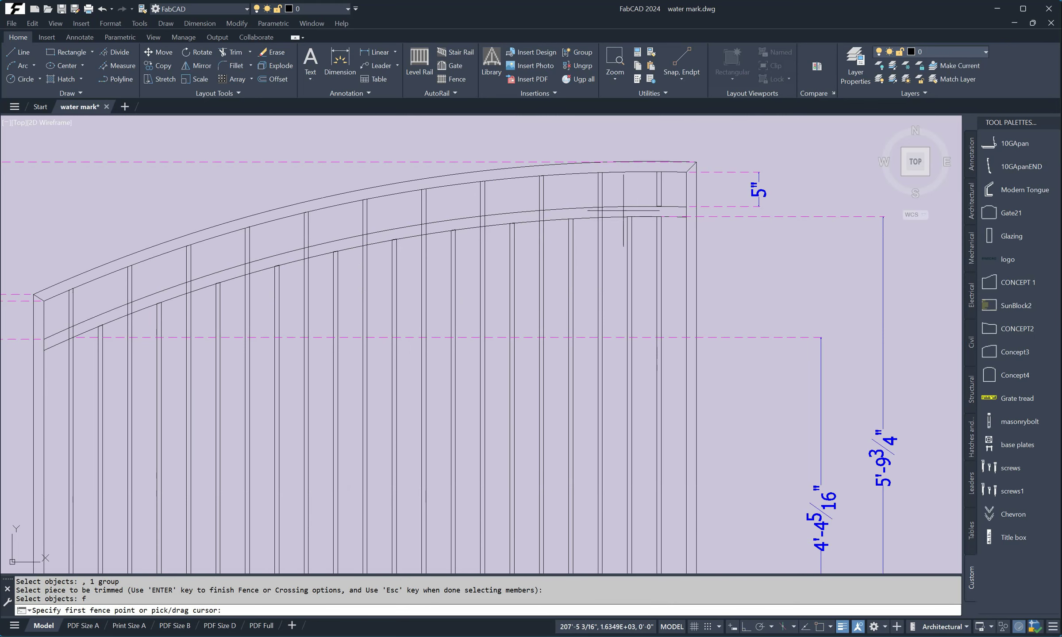
pyautogui.moveTo(622, 211); pyautogui.dragTo(574, 212)
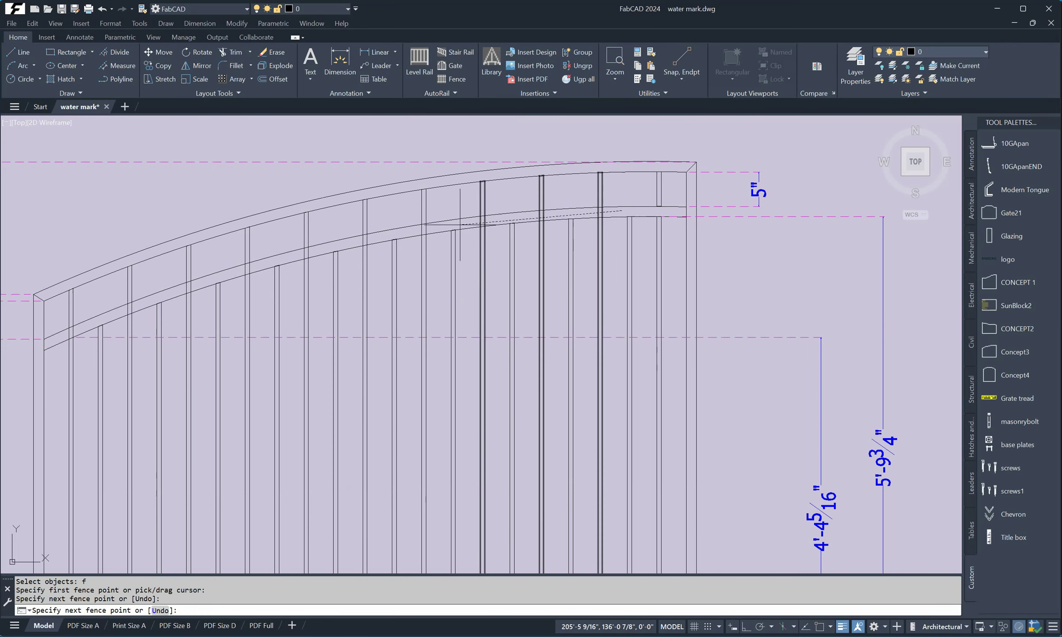
pyautogui.click(420, 229)
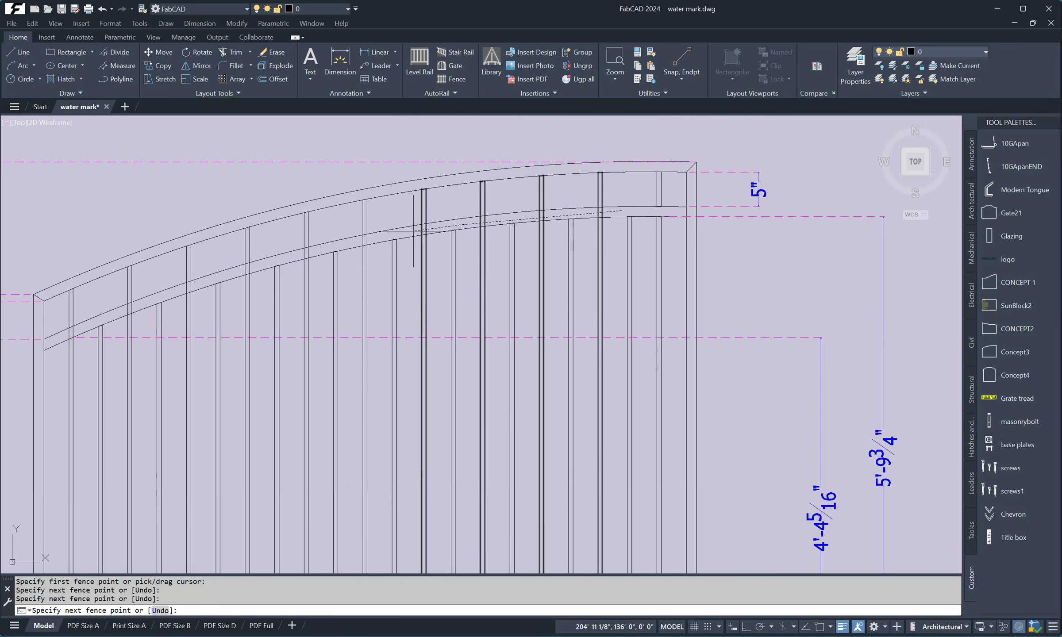
pyautogui.click(342, 243)
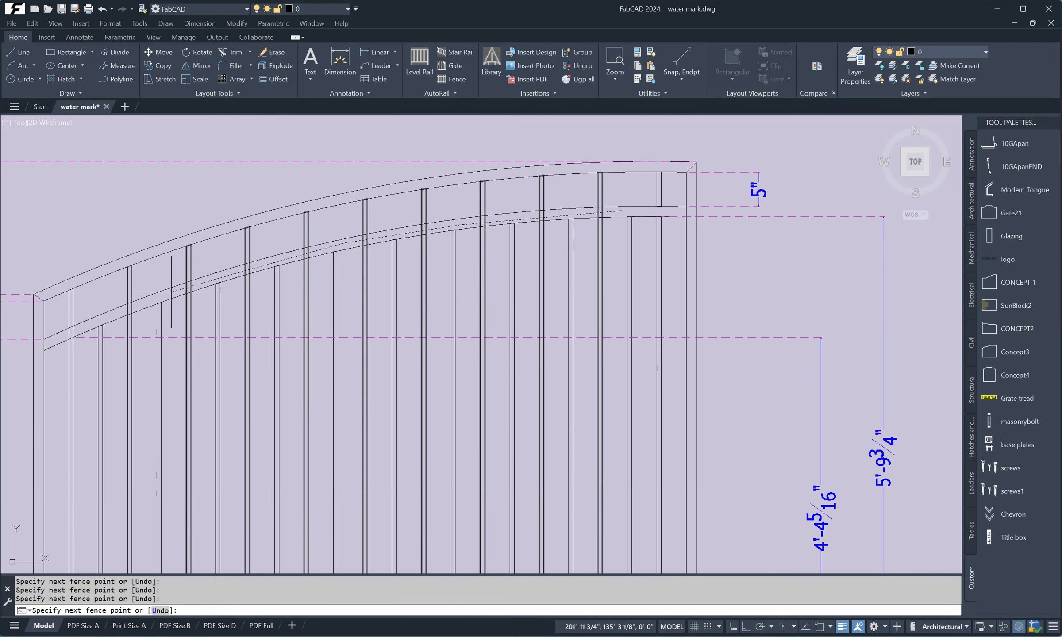
pyautogui.click(115, 314)
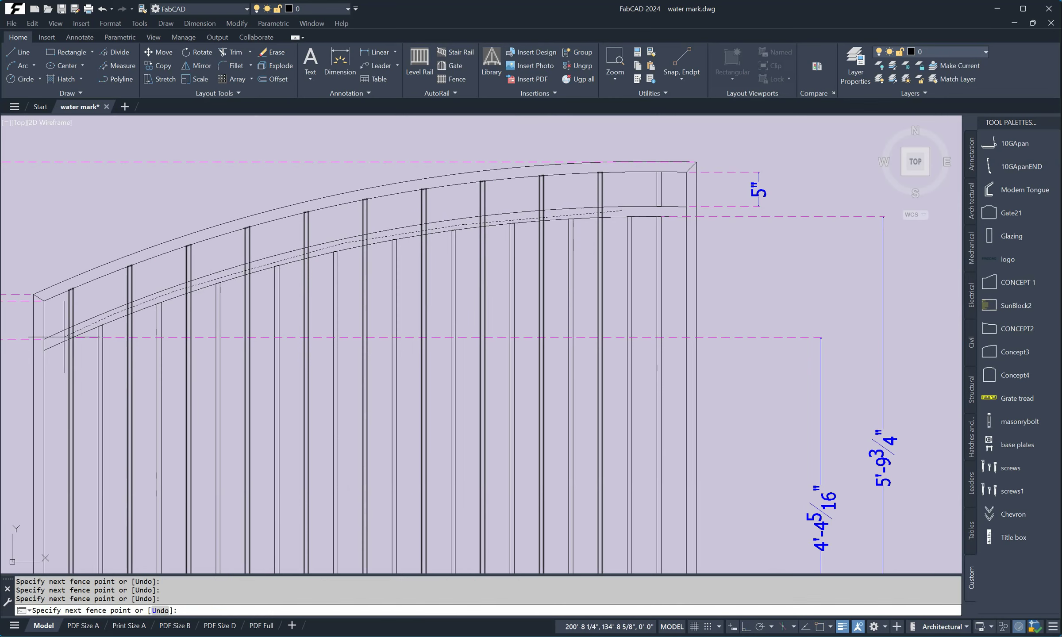
pyautogui.click(63, 337)
pyautogui.press('Return')
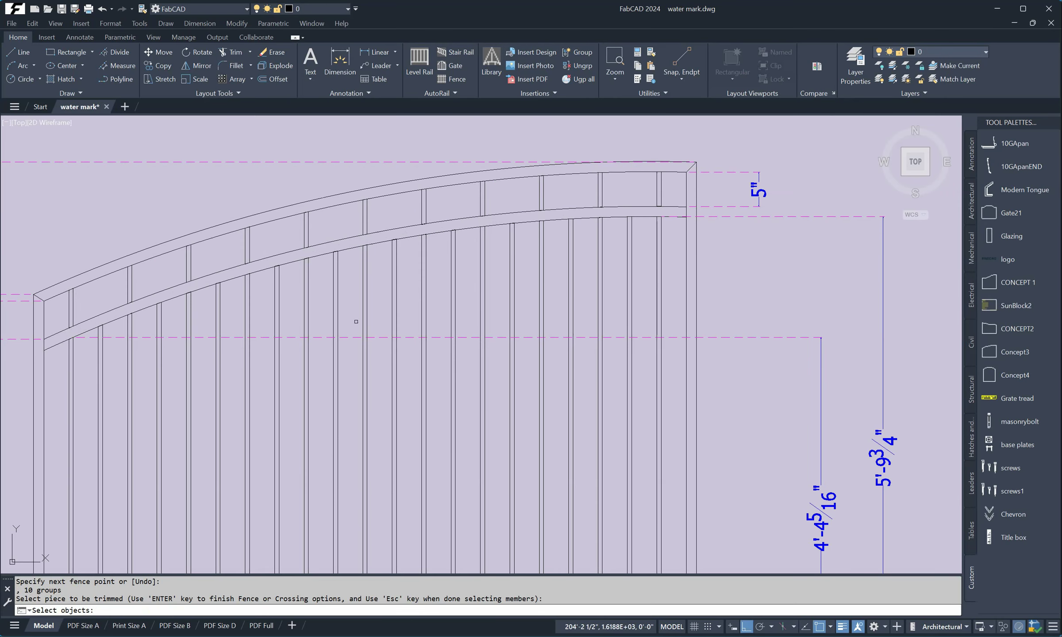
pyautogui.press('Escape')
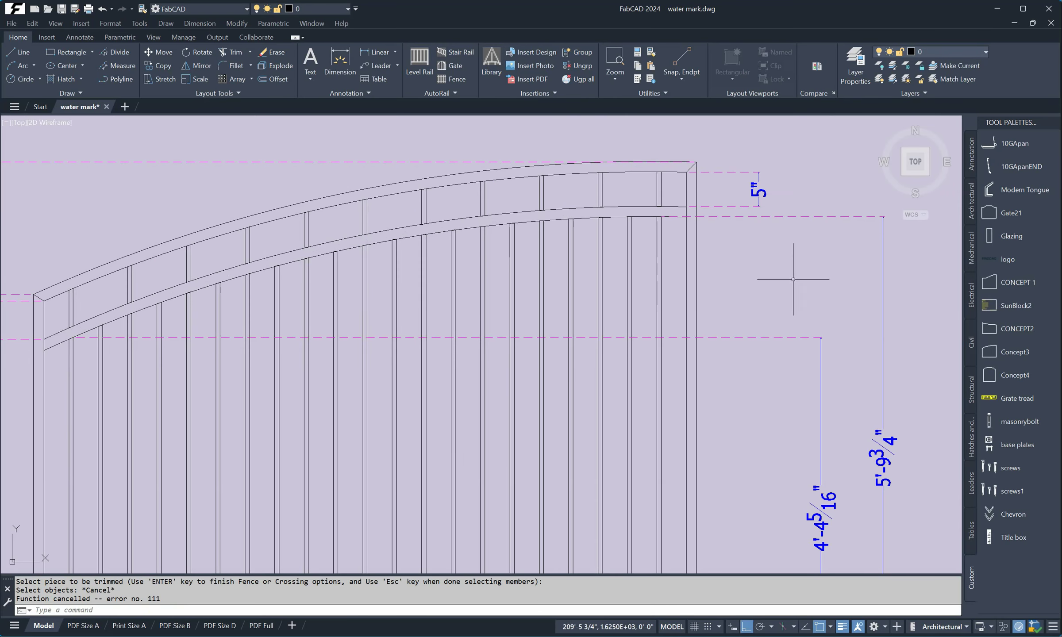
# Step: Regenerate the bill of materials for the trimmed gate assembly
pyautogui.scroll(-5, 789, 278)
pyautogui.moveTo(789, 278)
pyautogui.mouseDown(button='middle')
pyautogui.moveTo(680, 234)
pyautogui.moveTo(663, 243)
pyautogui.mouseUp(button='middle')
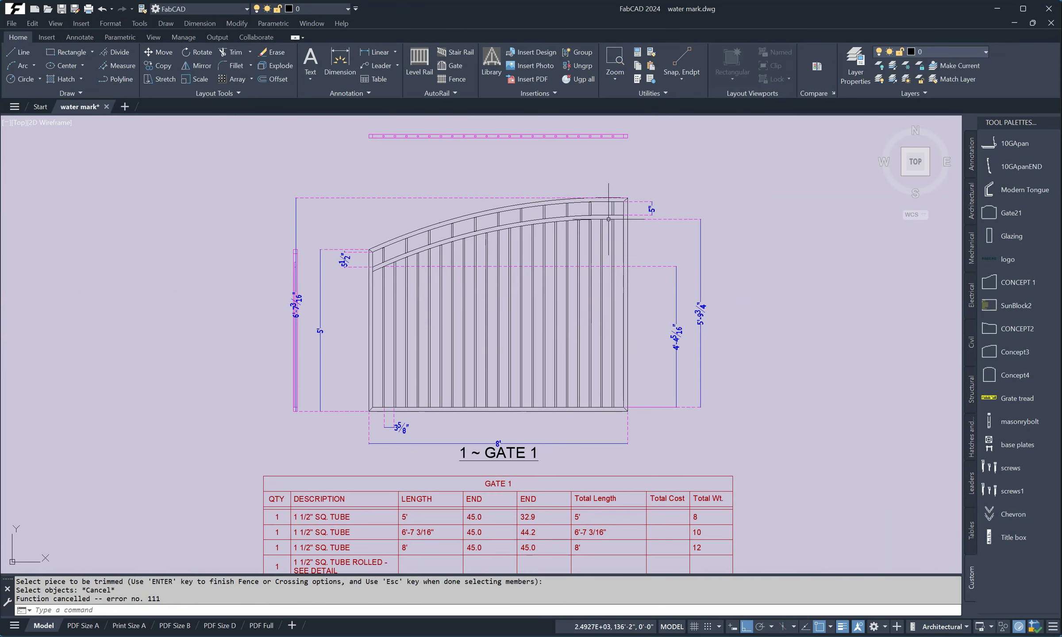
pyautogui.click(458, 95)
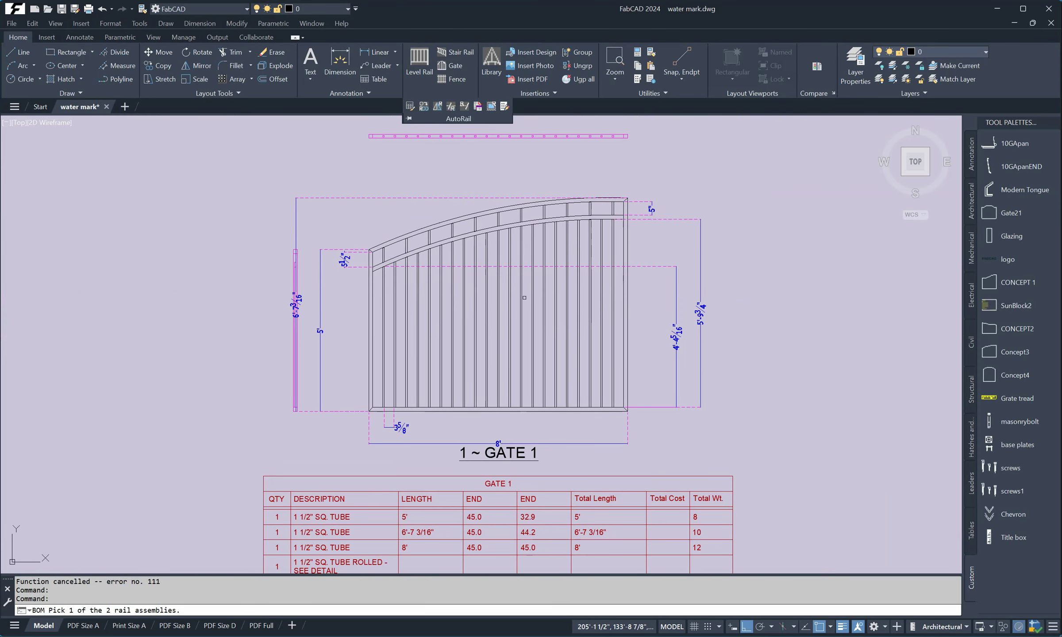
pyautogui.click(521, 296)
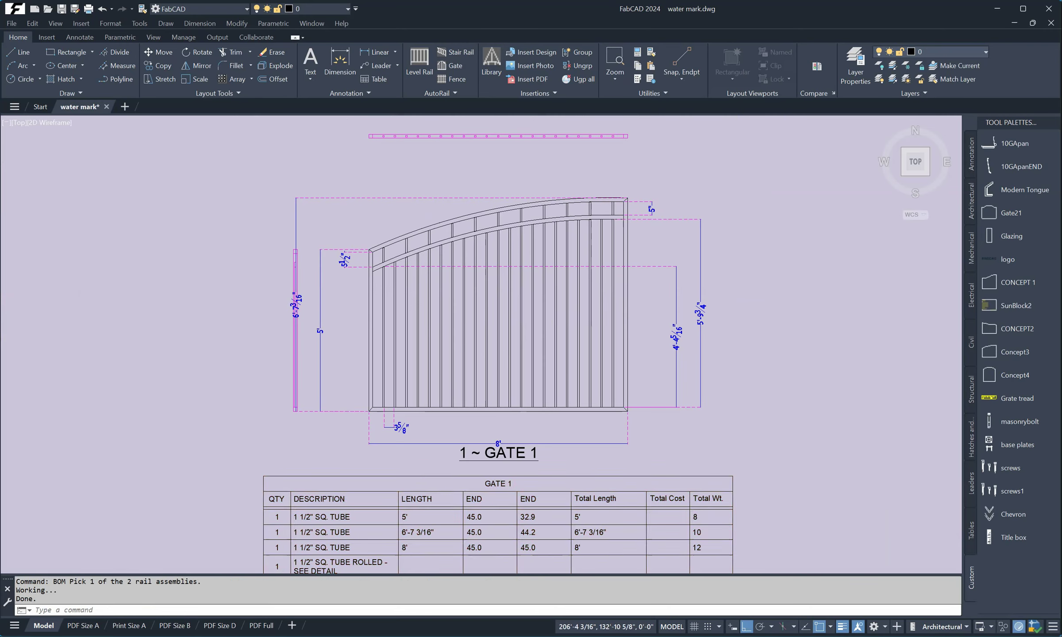
# Step: Examine the gate's bill of materials for the lengths and end angles of the split picket pieces
pyautogui.scroll(6, 552, 406)
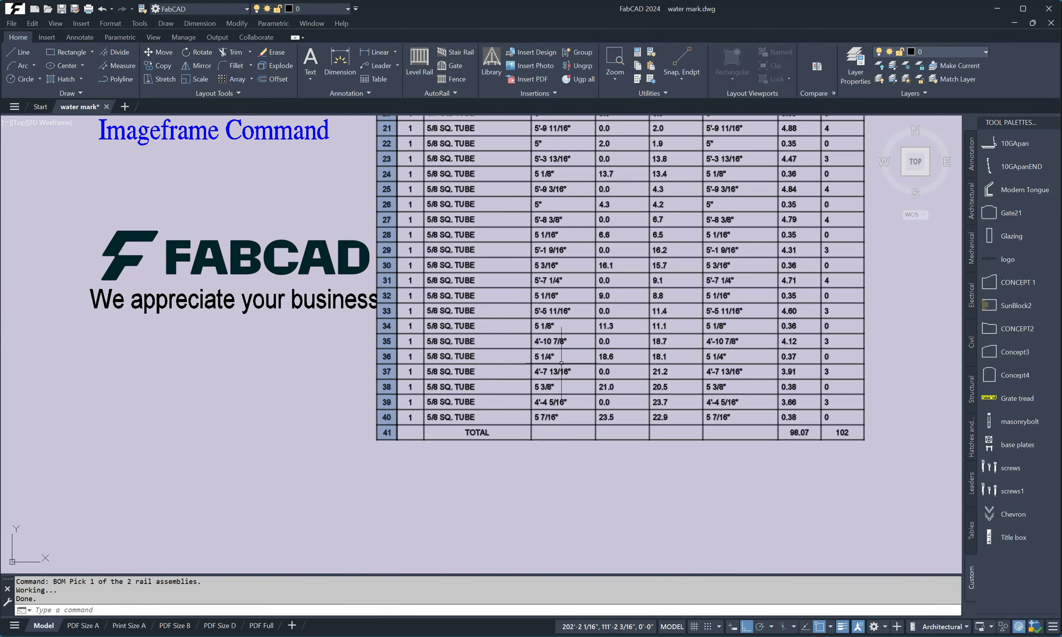
pyautogui.moveTo(562, 202); pyautogui.dragTo(557, 377, button='middle')
pyautogui.rightClick(558, 390)
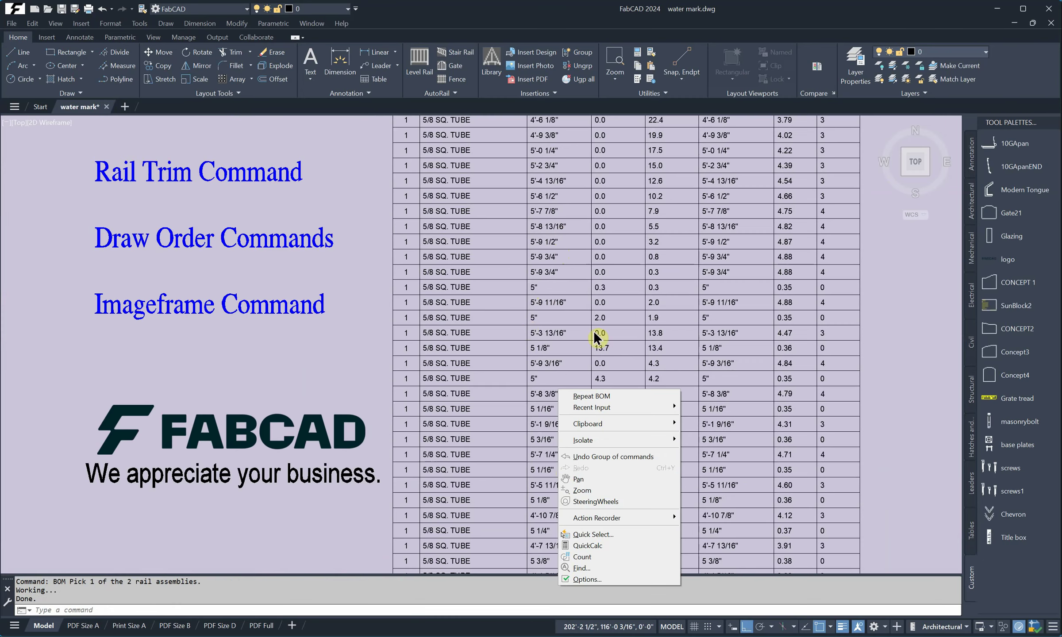
pyautogui.press('Escape')
pyautogui.scroll(-8, 555, 292)
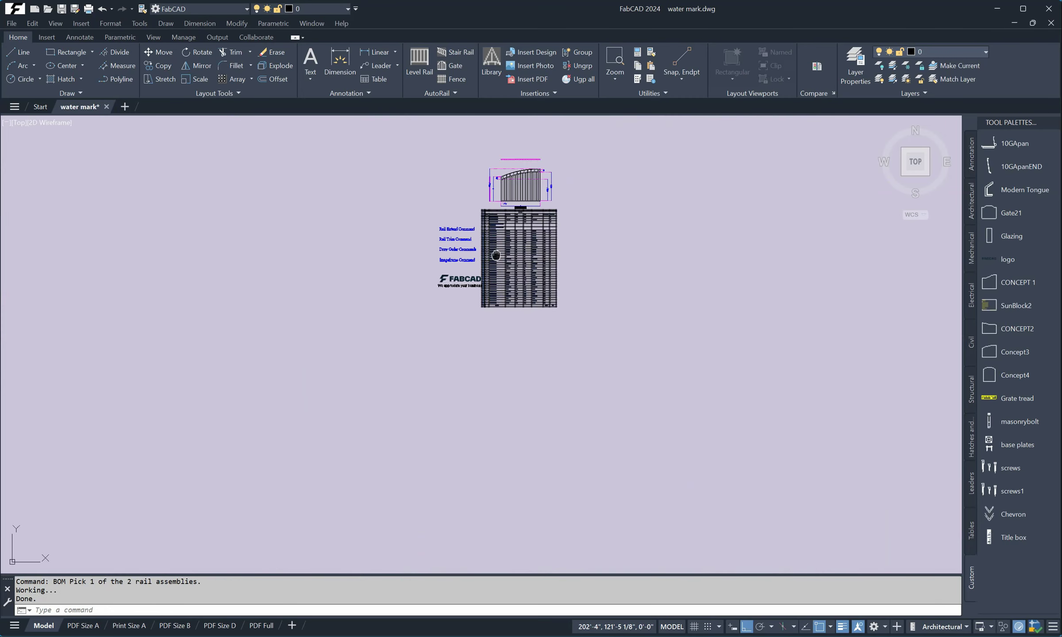
pyautogui.scroll(5, 469, 310)
pyautogui.moveTo(550, 290)
pyautogui.mouseDown(button='middle')
pyautogui.moveTo(512, 280)
pyautogui.moveTo(604, 271)
pyautogui.mouseUp(button='middle')
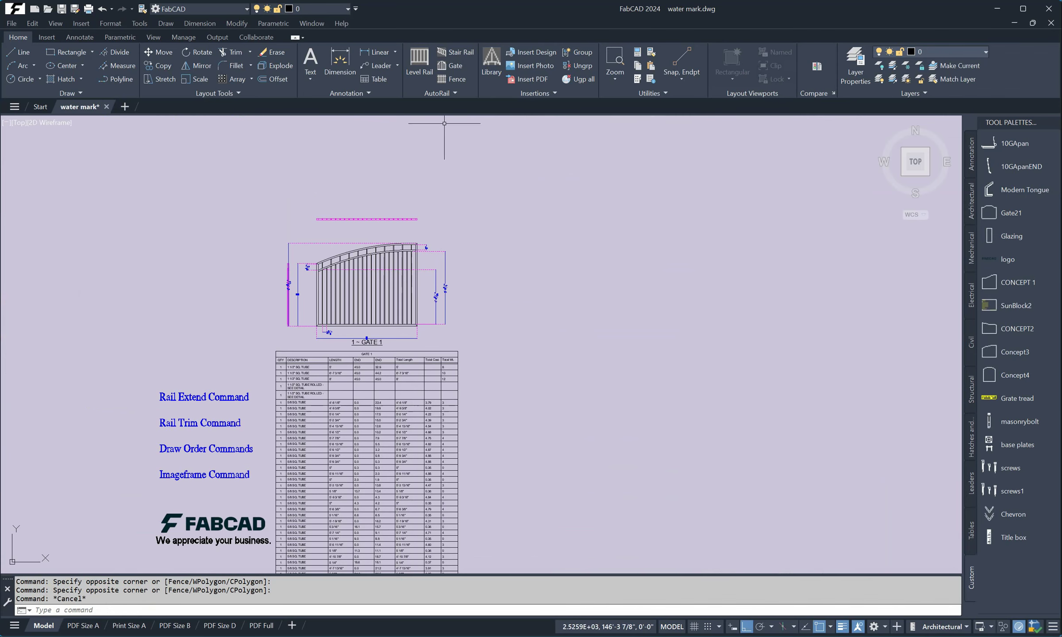
# Step: Attach the image AID-003_Logo_Redesign_K.jpg beside the gate, specifying its insertion point and scale on screen with 0 rotation
pyautogui.click(530, 66)
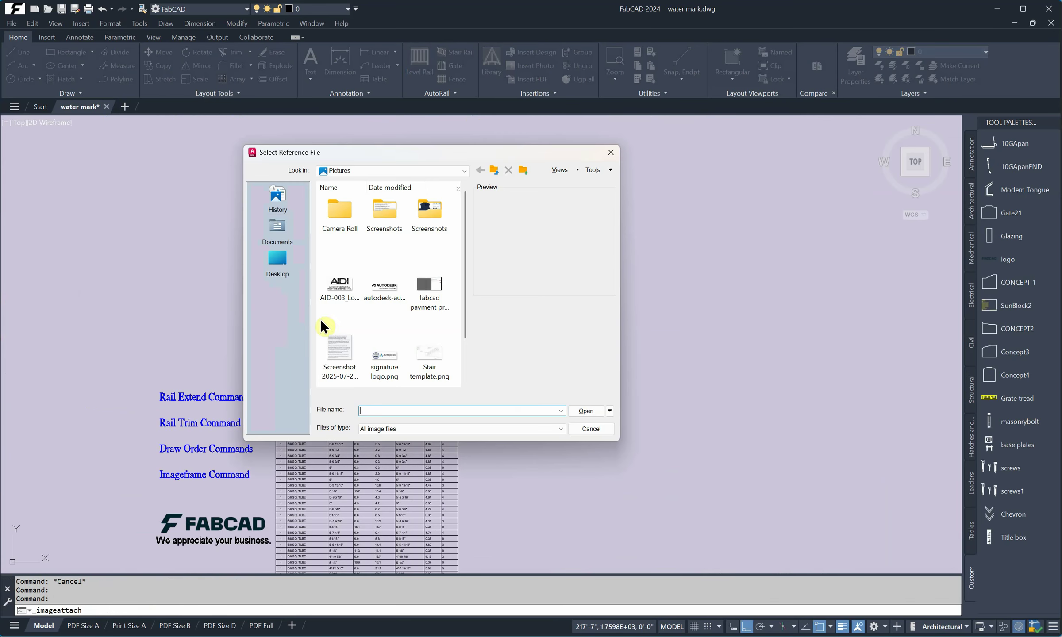
pyautogui.click(341, 286)
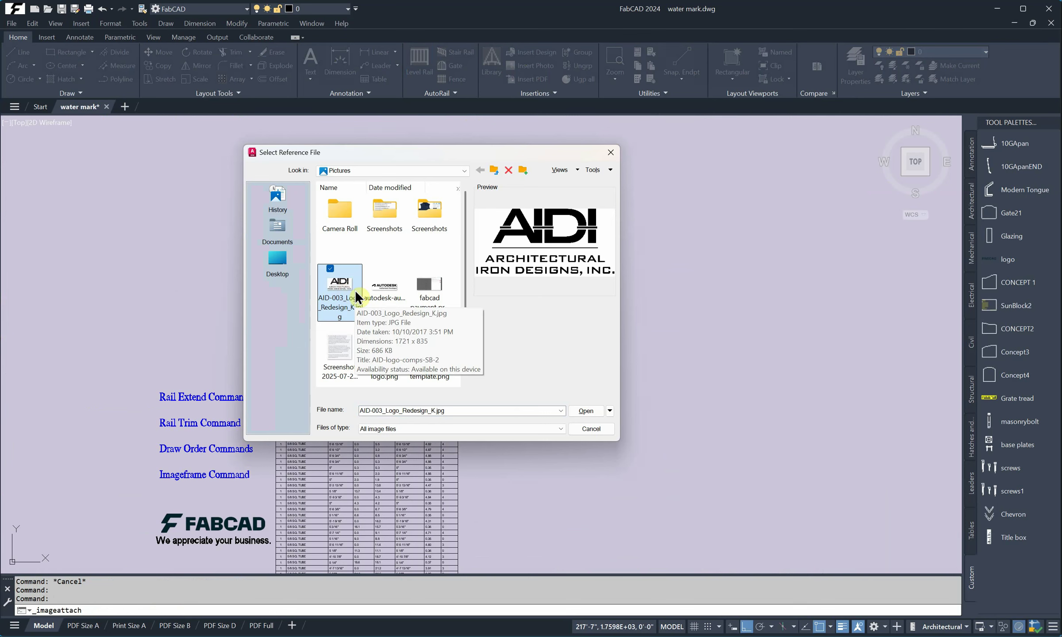
pyautogui.click(591, 410)
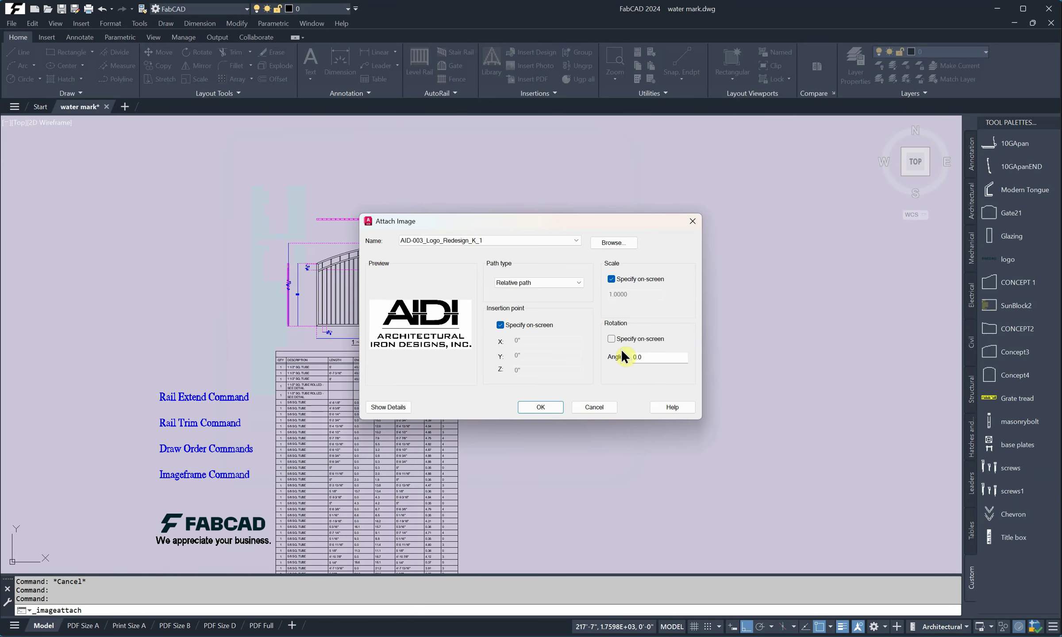
pyautogui.click(541, 406)
pyautogui.click(506, 326)
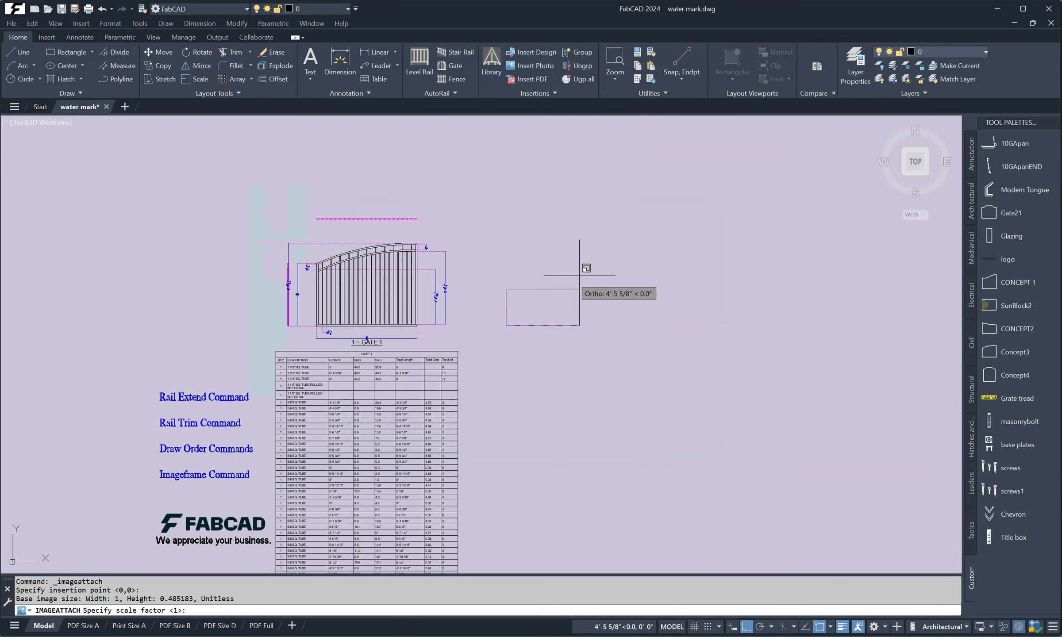
pyautogui.scroll(4, 543, 323)
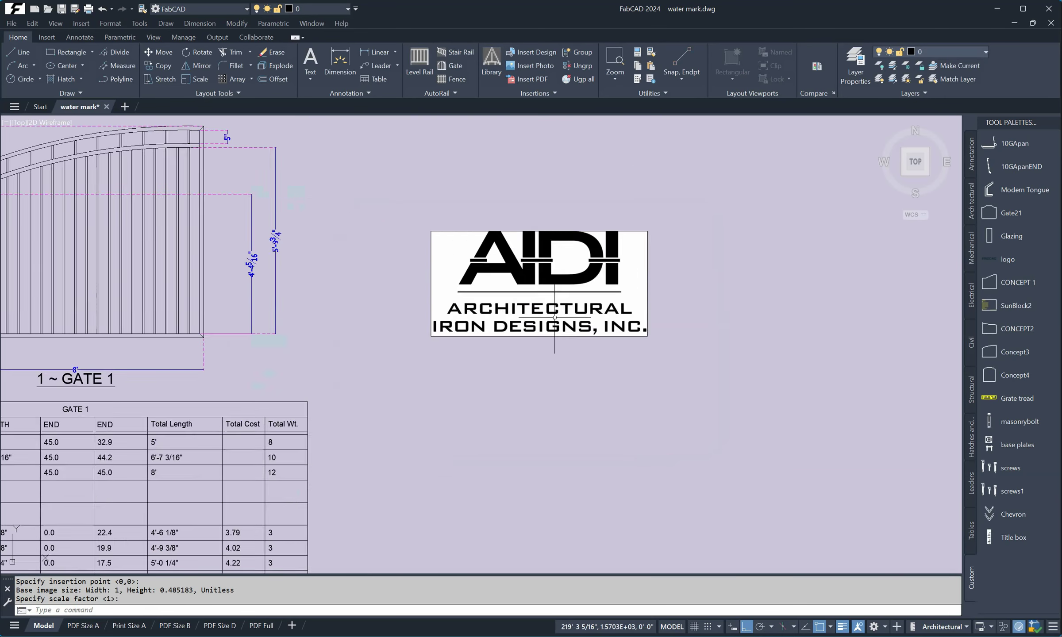
pyautogui.scroll(-4, 541, 316)
pyautogui.moveTo(540, 314); pyautogui.dragTo(494, 283, button='middle')
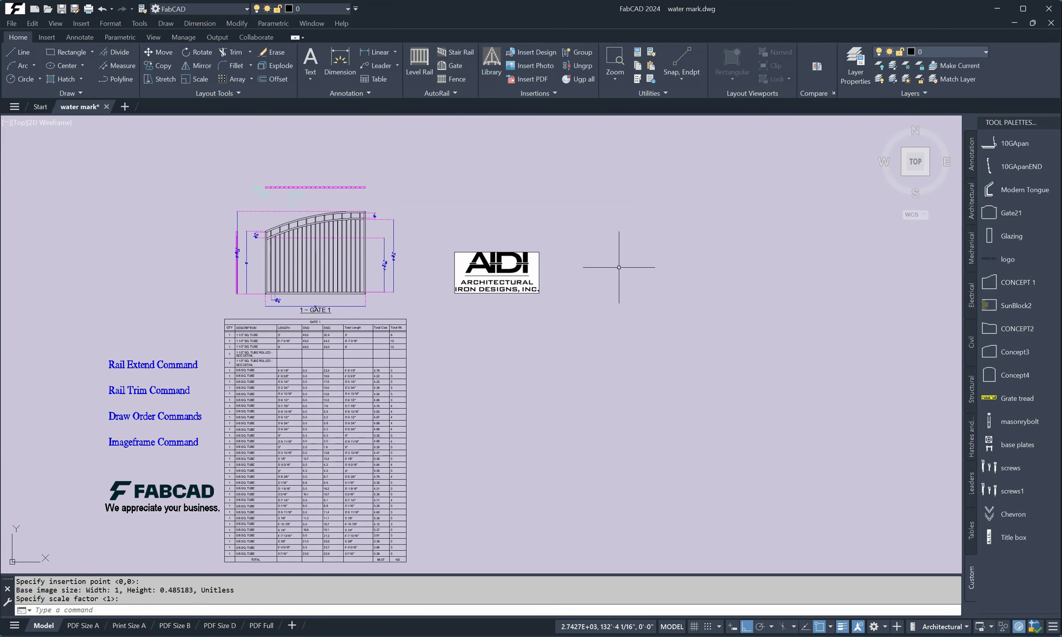
# Step: Set the fade of the attached AIDI logo image to 88
pyautogui.click(507, 253)
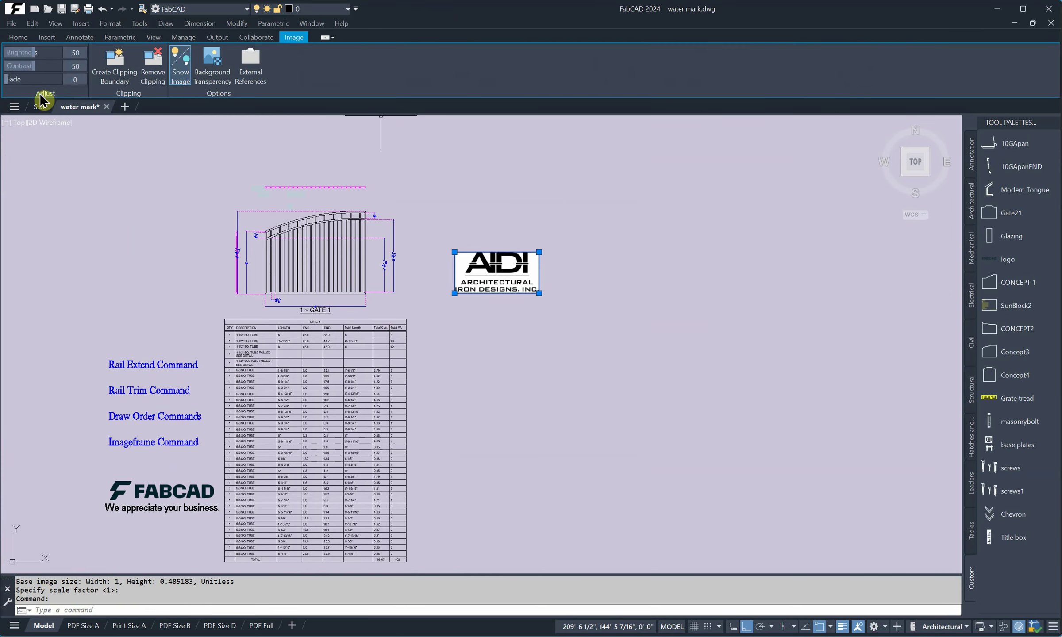
pyautogui.moveTo(12, 79); pyautogui.dragTo(94, 82)
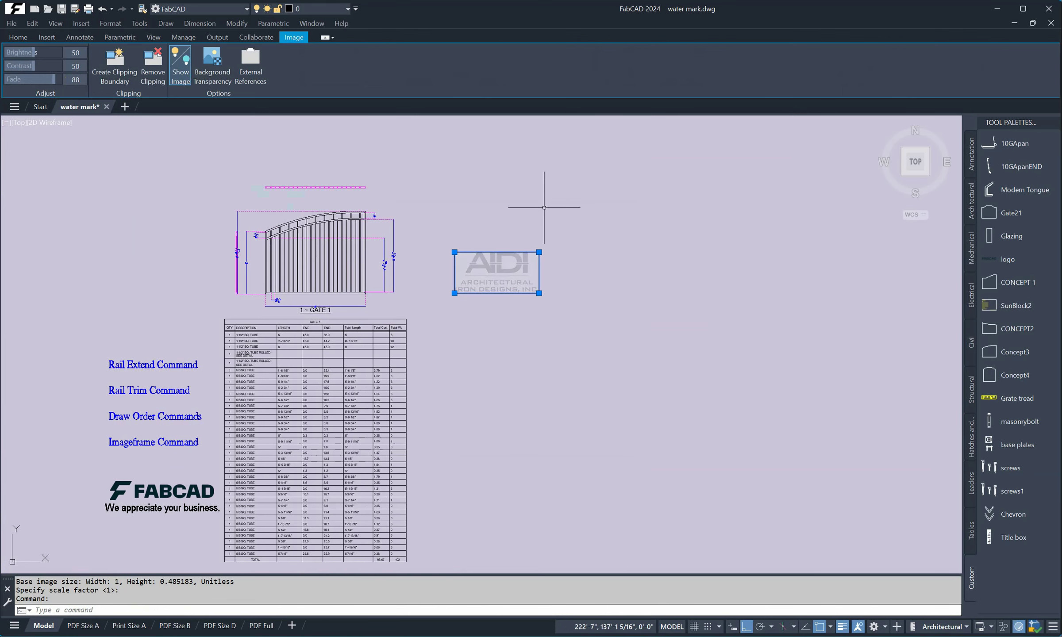
pyautogui.press('Escape')
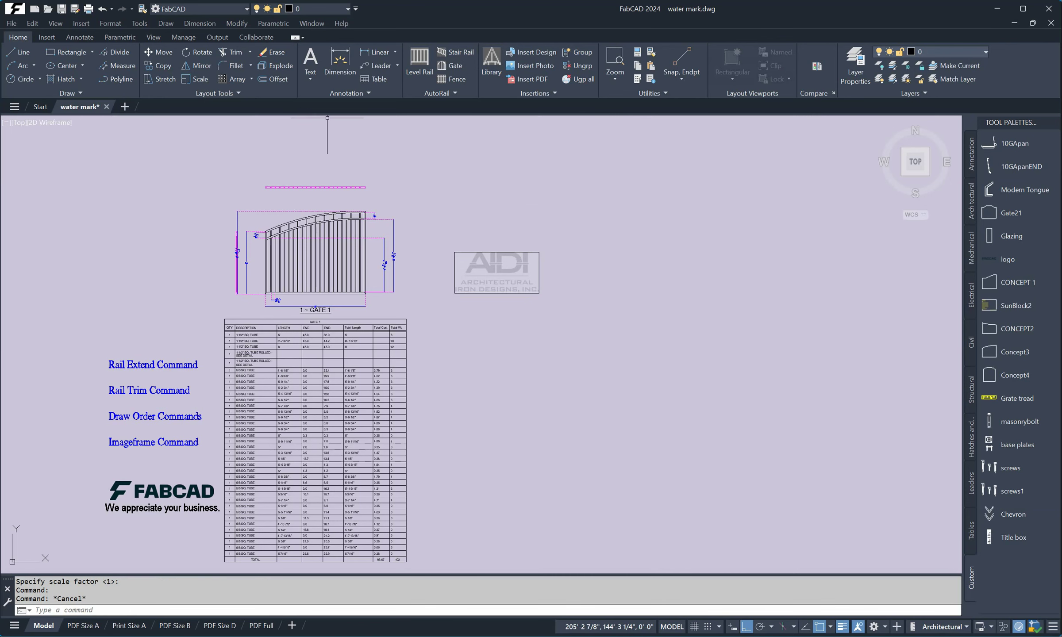
# Step: Move the faded logo image onto the middle of the gate's pickets with Ortho turned off
pyautogui.click(162, 52)
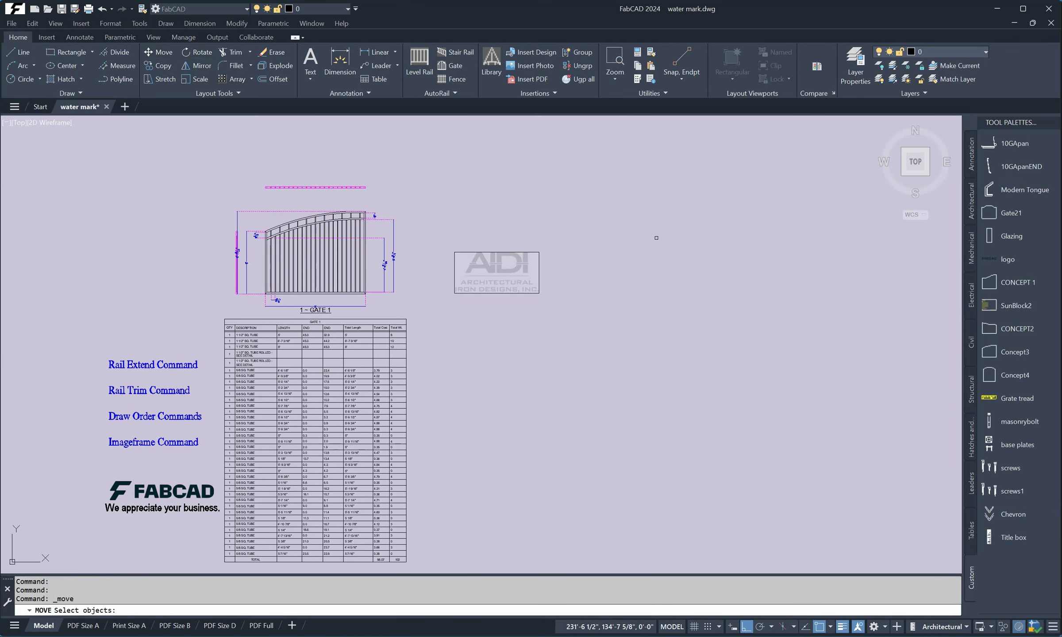
pyautogui.click(512, 254)
pyautogui.press('Return')
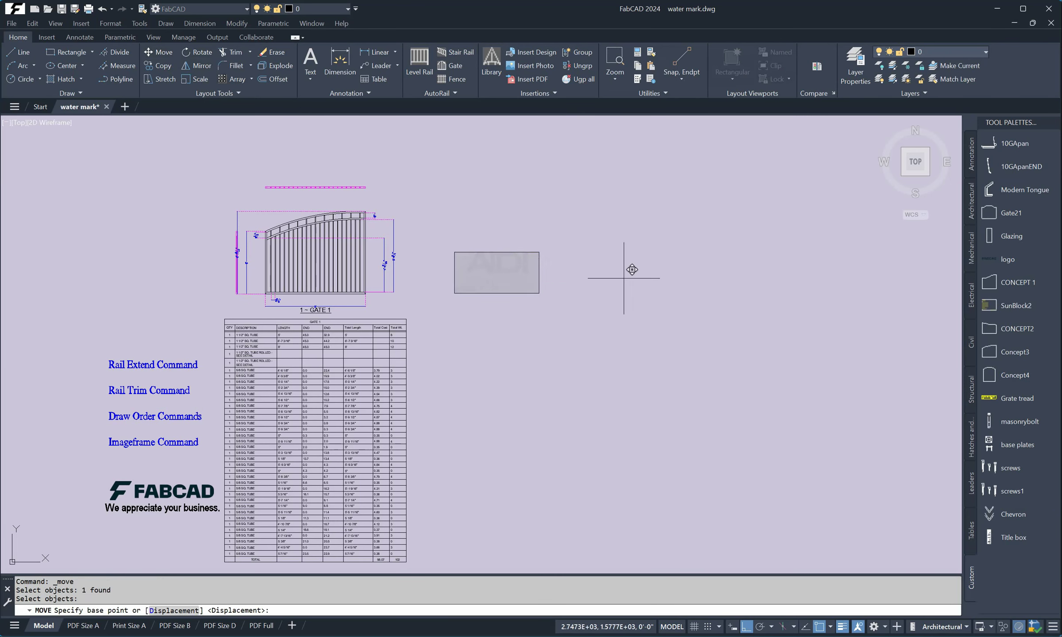
pyautogui.click(624, 278)
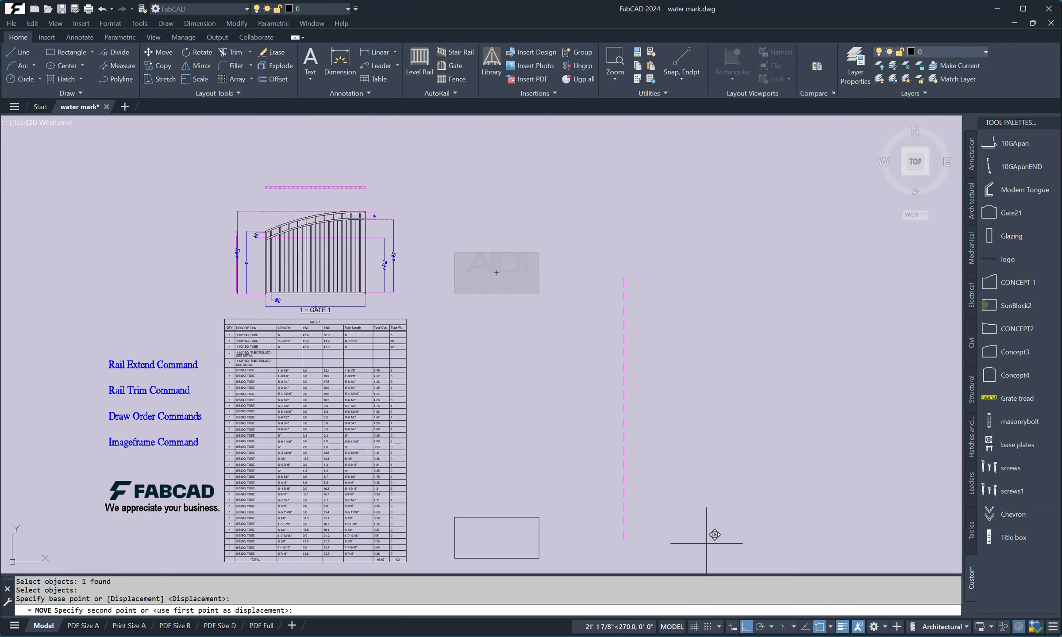
pyautogui.click(746, 626)
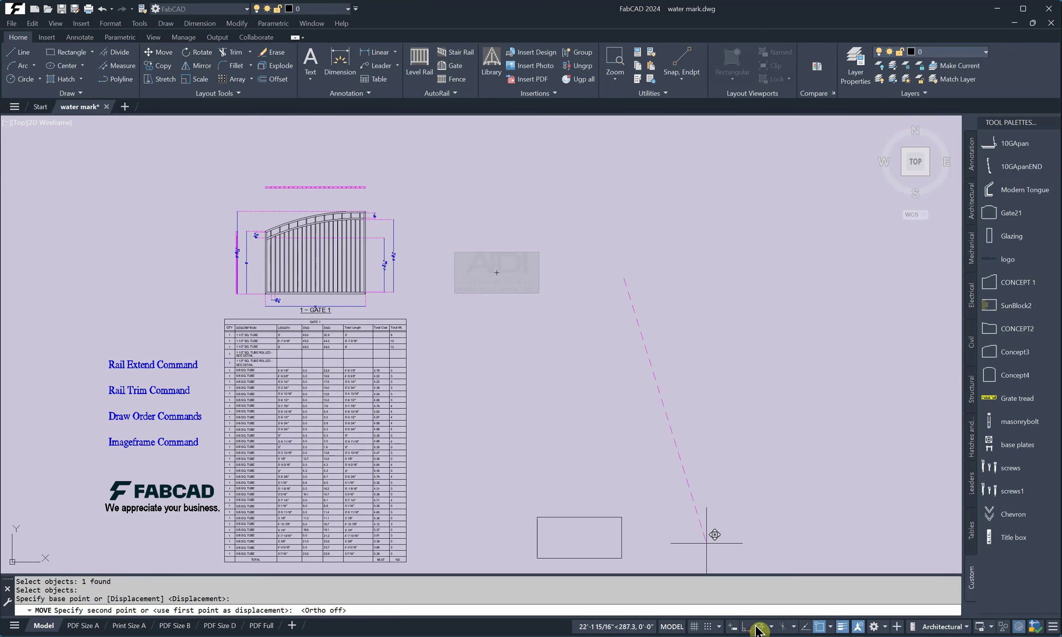
pyautogui.click(442, 263)
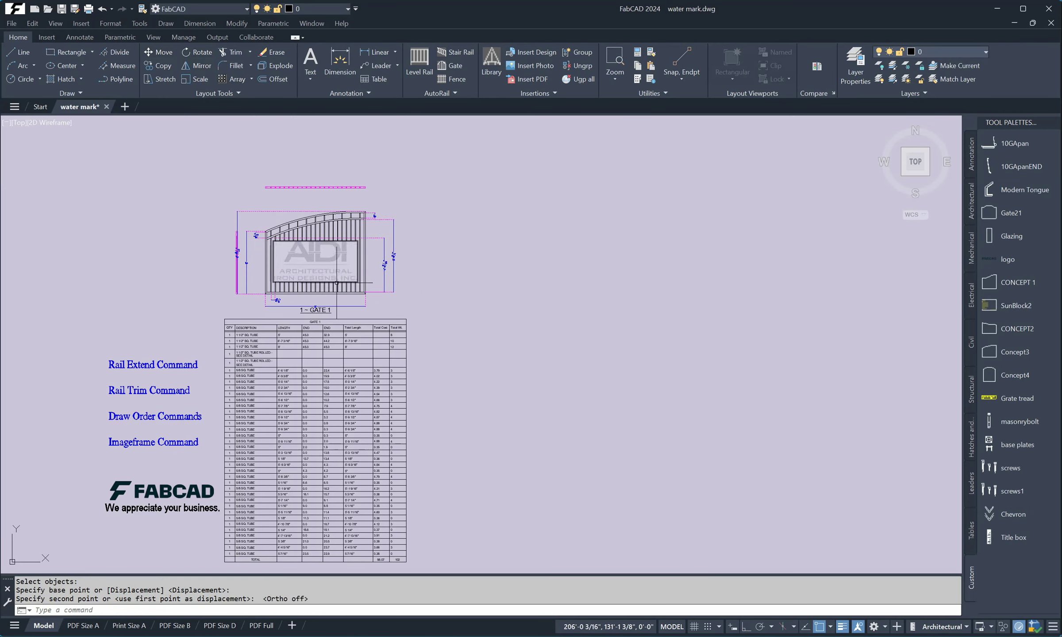
# Step: Send the logo image to the back of the draw order, behind the gate's pickets
pyautogui.scroll(6, 327, 283)
pyautogui.scroll(-3, 310, 283)
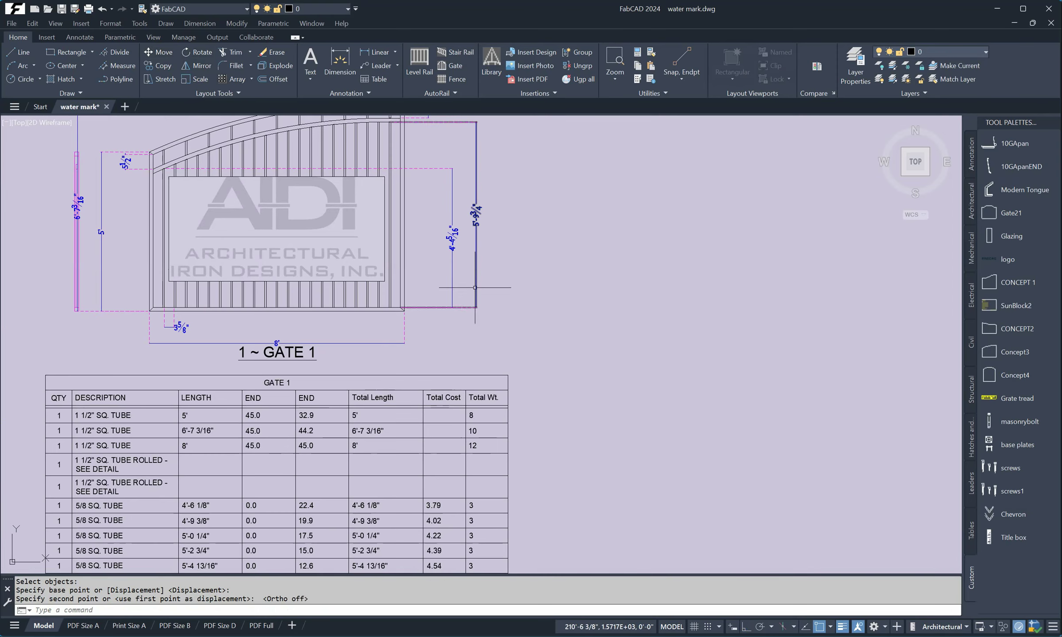
pyautogui.moveTo(542, 263)
pyautogui.mouseDown(button='middle')
pyautogui.moveTo(591, 311)
pyautogui.moveTo(590, 298)
pyautogui.moveTo(576, 311)
pyautogui.mouseUp(button='middle')
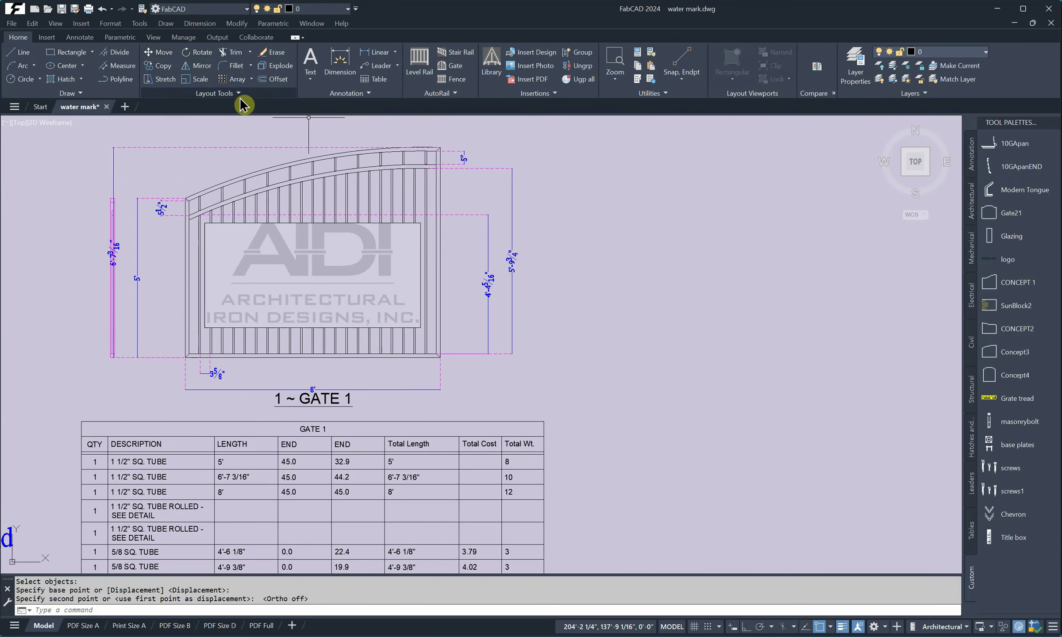
pyautogui.click(238, 93)
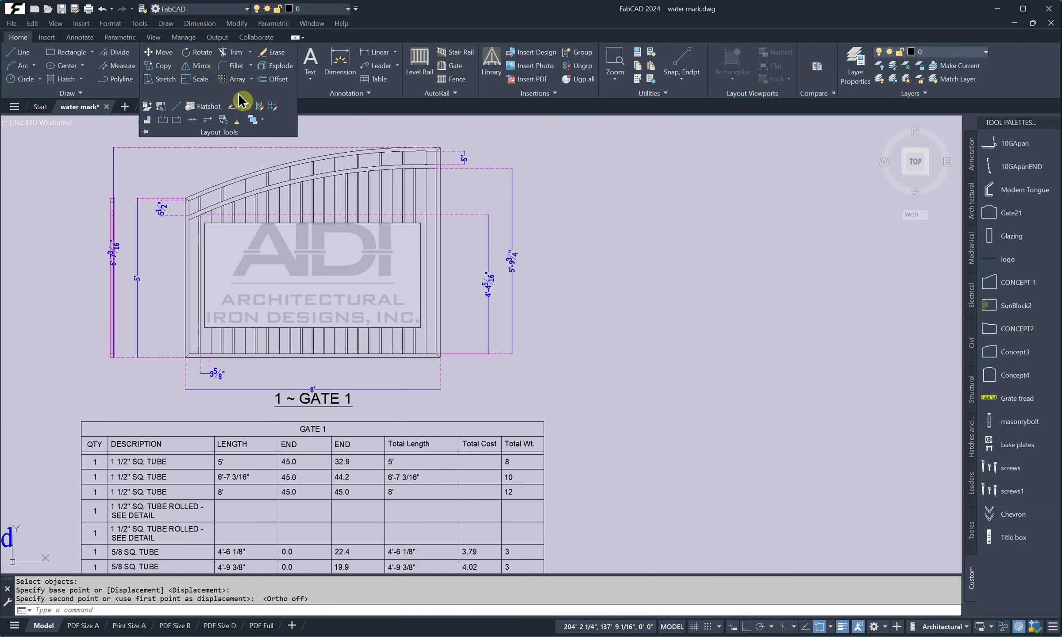
pyautogui.click(256, 122)
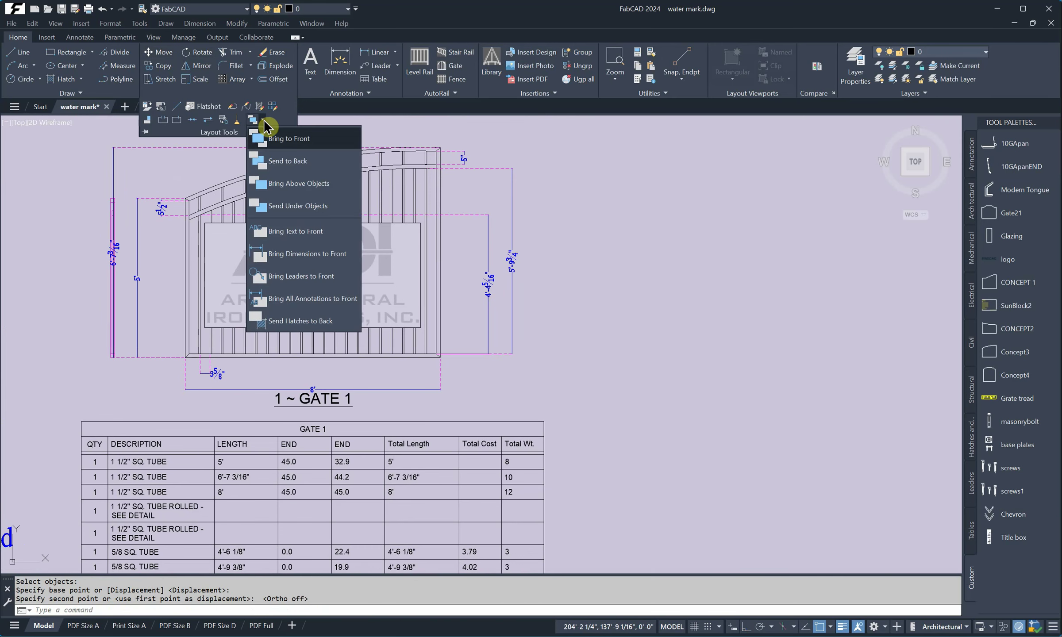
pyautogui.click(261, 161)
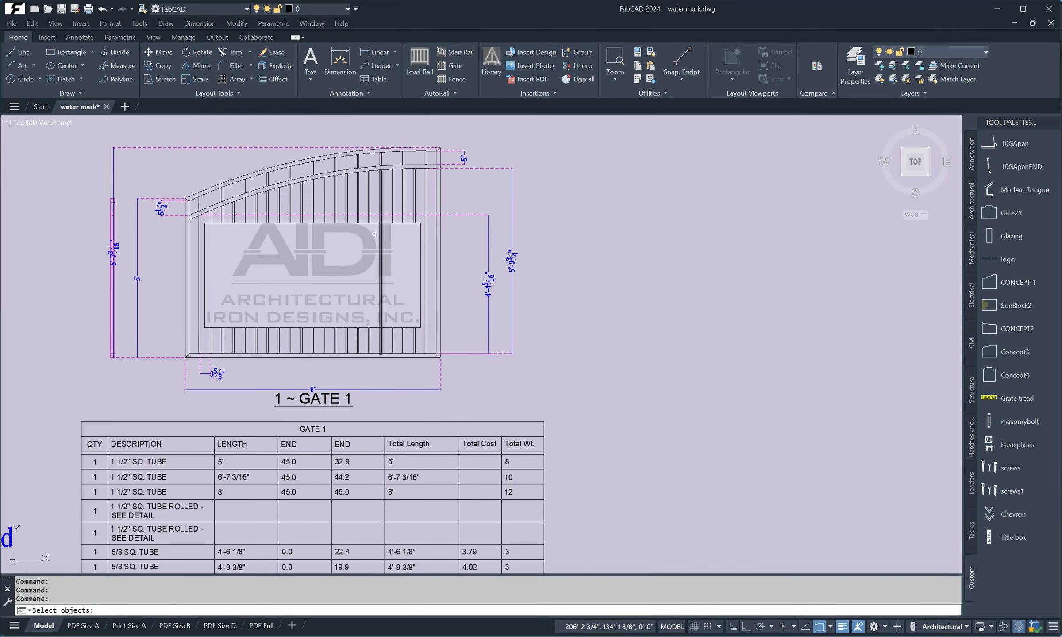
pyautogui.click(373, 222)
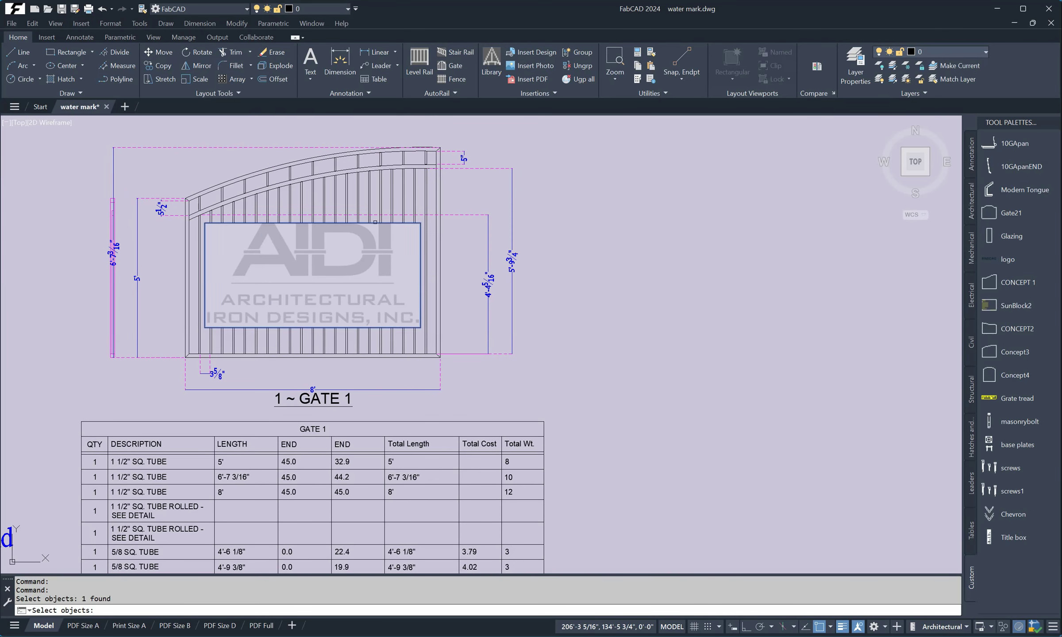
pyautogui.press('Return')
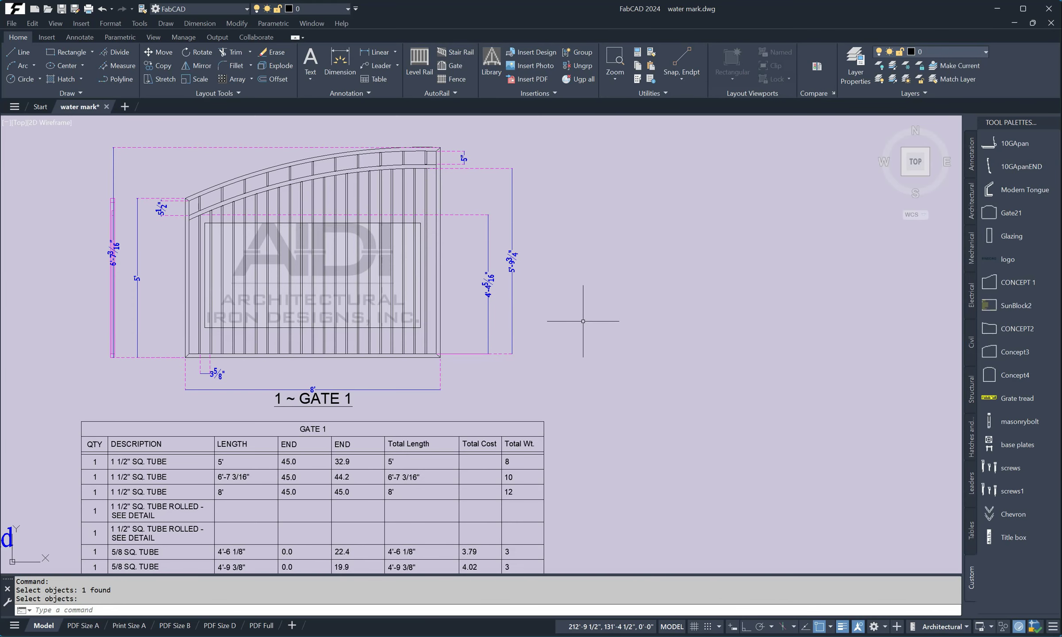
# Step: Hide the border around the logo image by setting IMAGEFRAME to 0
pyautogui.scroll(-2, 583, 321)
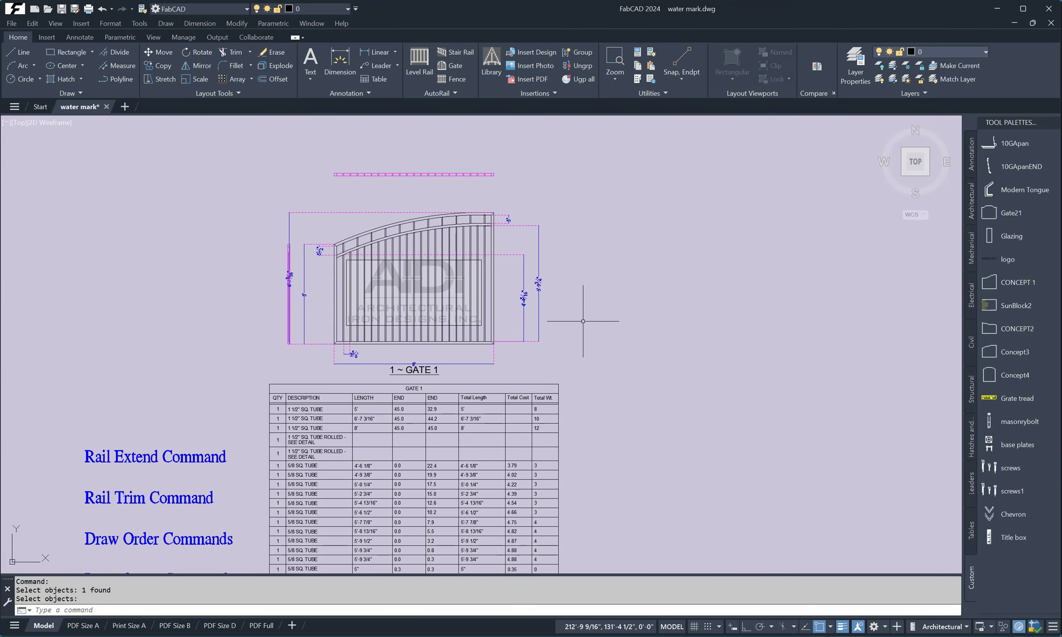
pyautogui.scroll(-4, 583, 321)
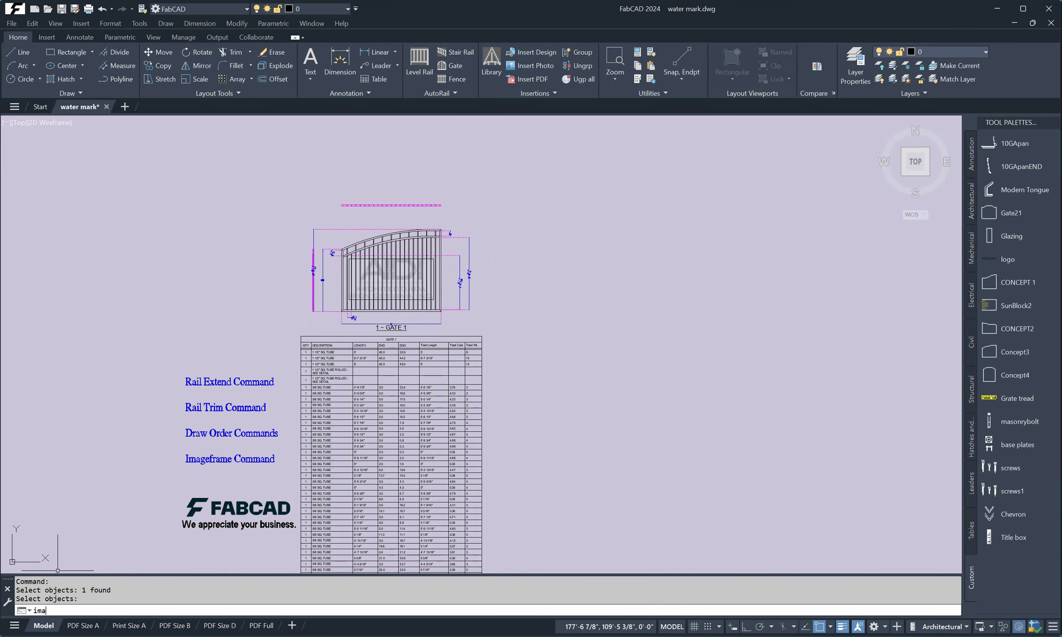
pyautogui.write('gef')
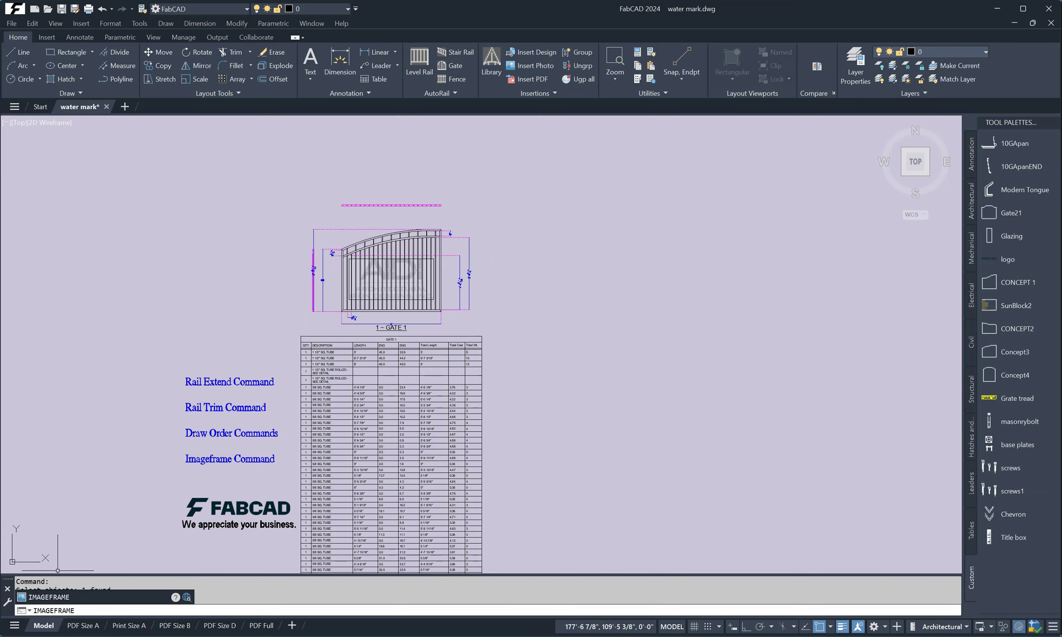
pyautogui.press('Return')
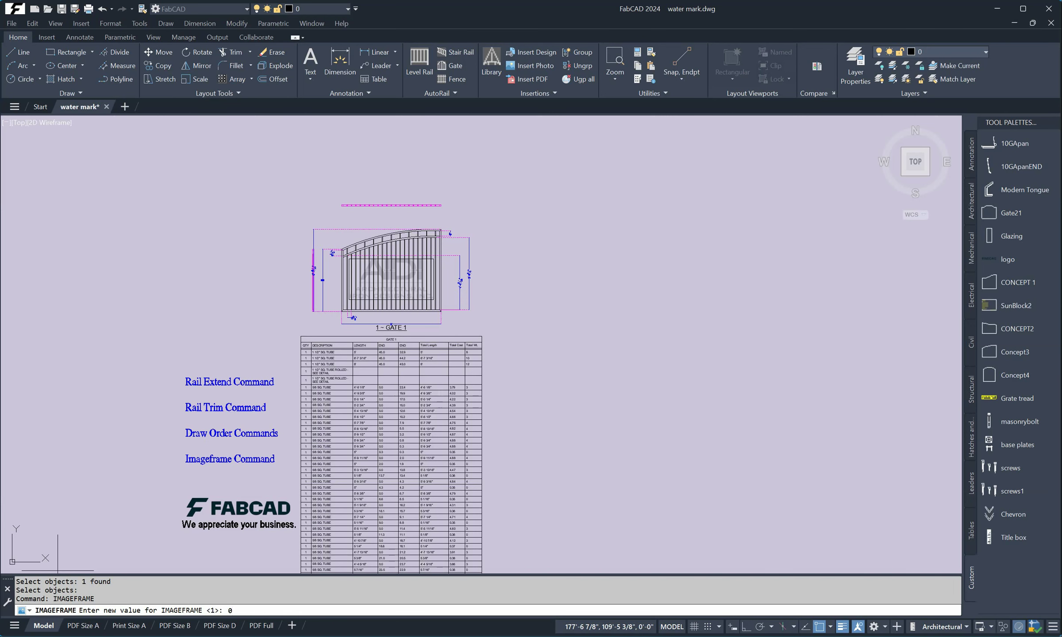
pyautogui.press('Return')
pyautogui.press('Return')
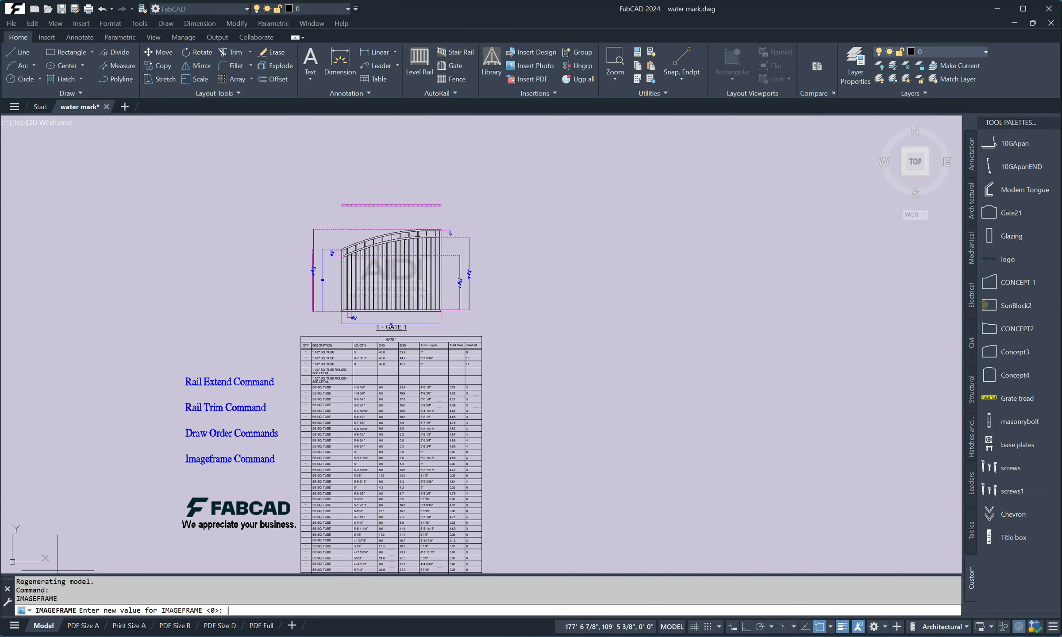
pyautogui.scroll(5, 418, 268)
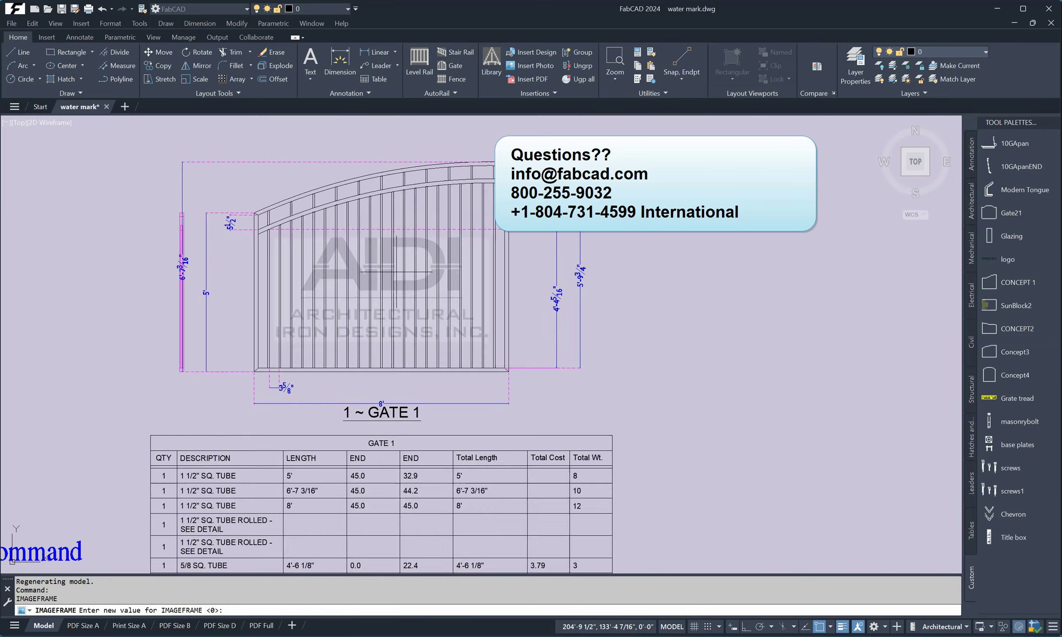
pyautogui.scroll(-3, 609, 293)
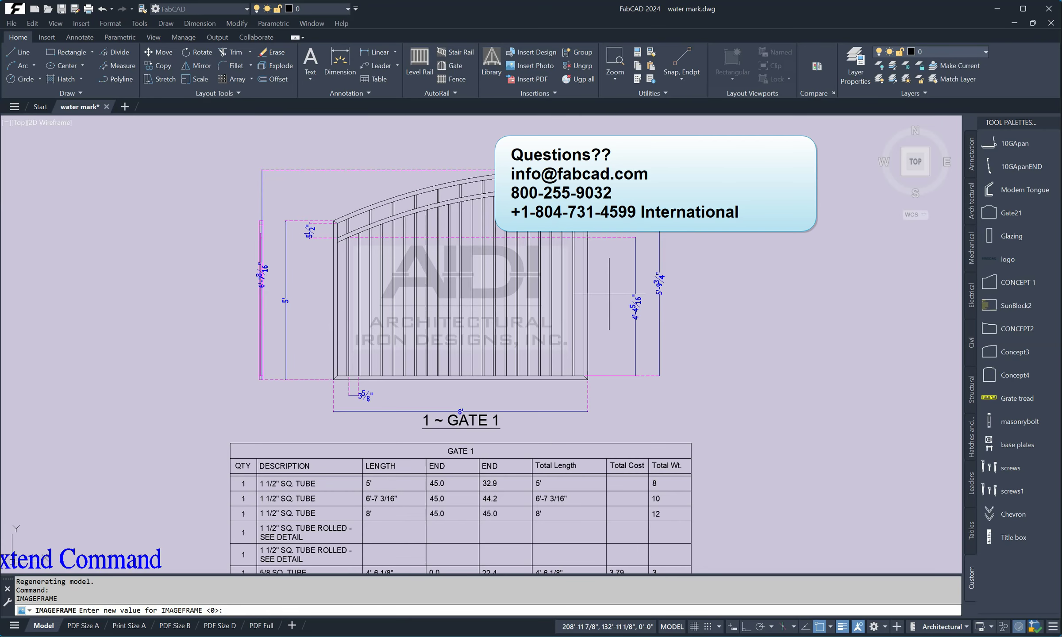
pyautogui.scroll(-4, 609, 293)
pyautogui.scroll(2, 611, 298)
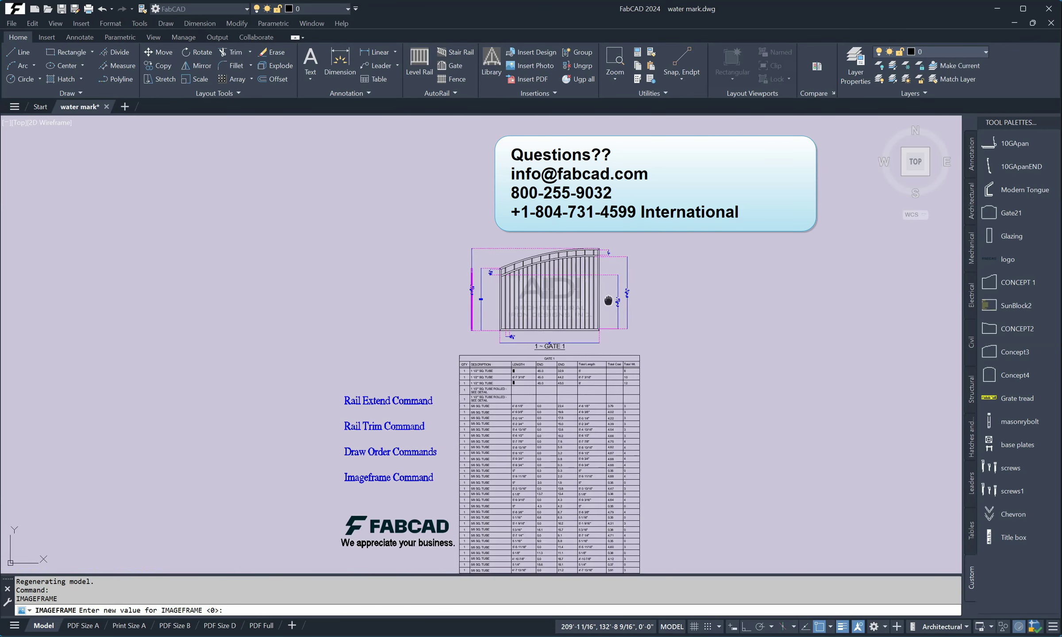